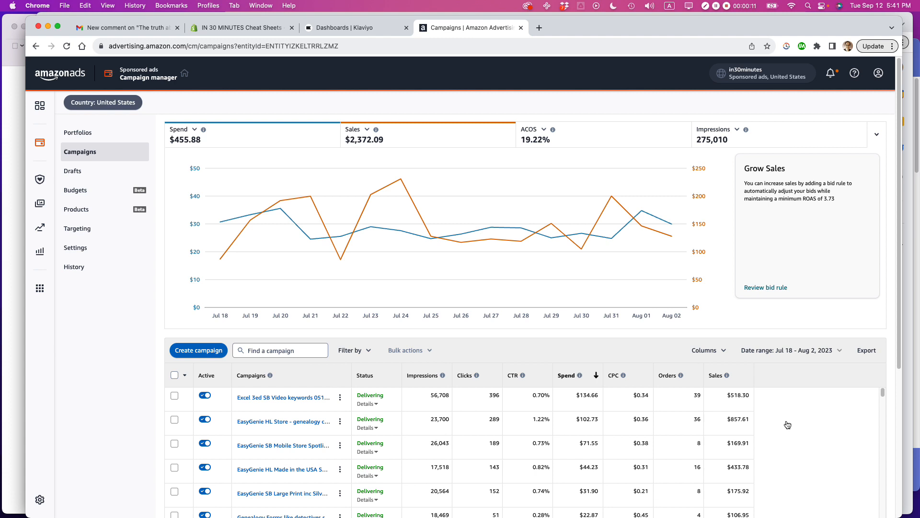
# Start creating a new Sponsored Brands campaign.
pyautogui.moveTo(478, 215)
pyautogui.click(195, 354)
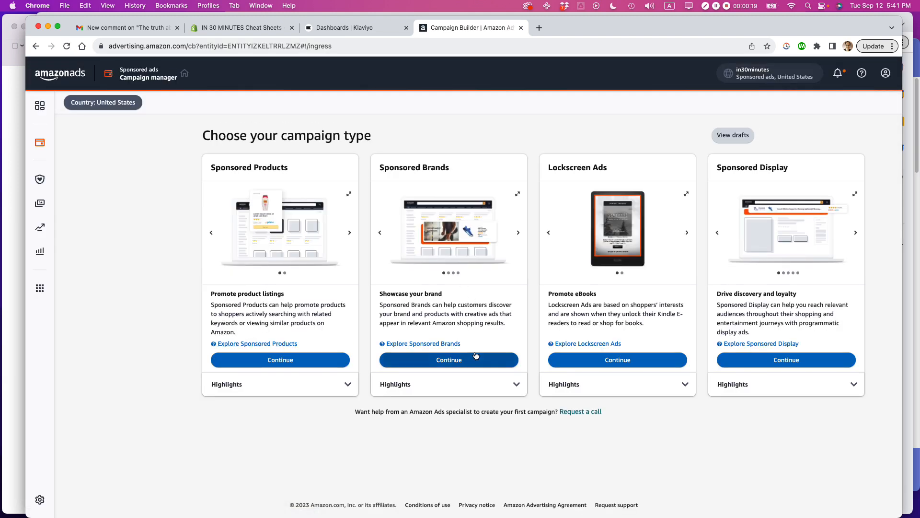
pyautogui.click(444, 366)
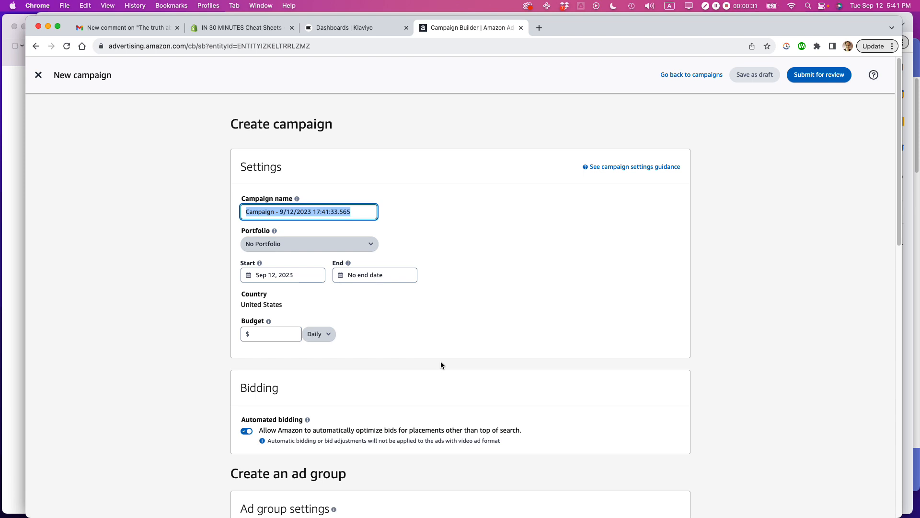
# Name the campaign "Powerpoint SB 091223" and assign it to the PowerPoint portfolio.
pyautogui.tripleClick(270, 212)
pyautogui.write('Powerpo')
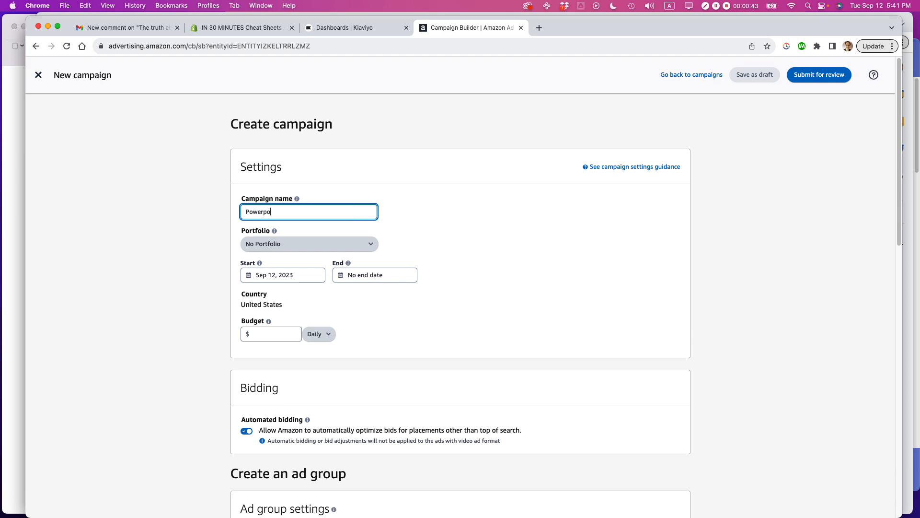
pyautogui.write('int SB 091223')
pyautogui.click(363, 243)
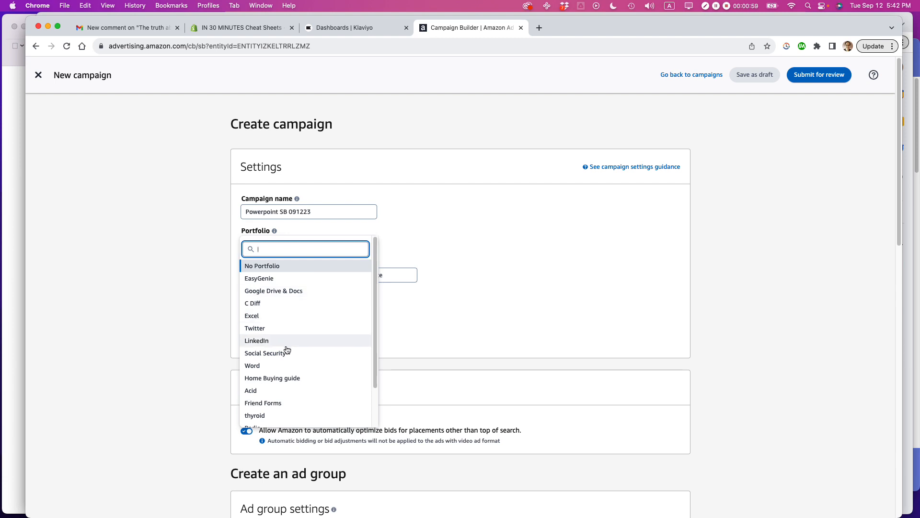
pyautogui.scroll(-2, 287, 350)
pyautogui.click(271, 392)
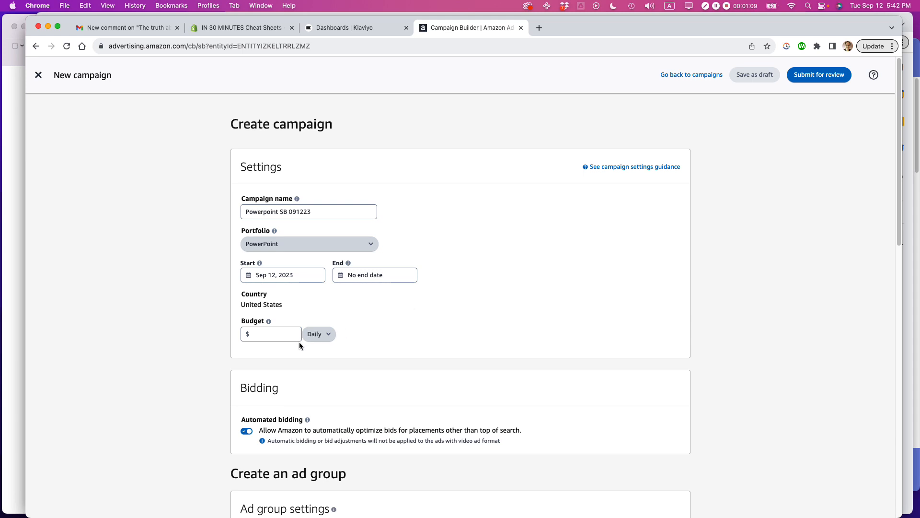
# Set the campaign's daily budget to $25.
pyautogui.click(260, 336)
pyautogui.write('25')
pyautogui.click(543, 276)
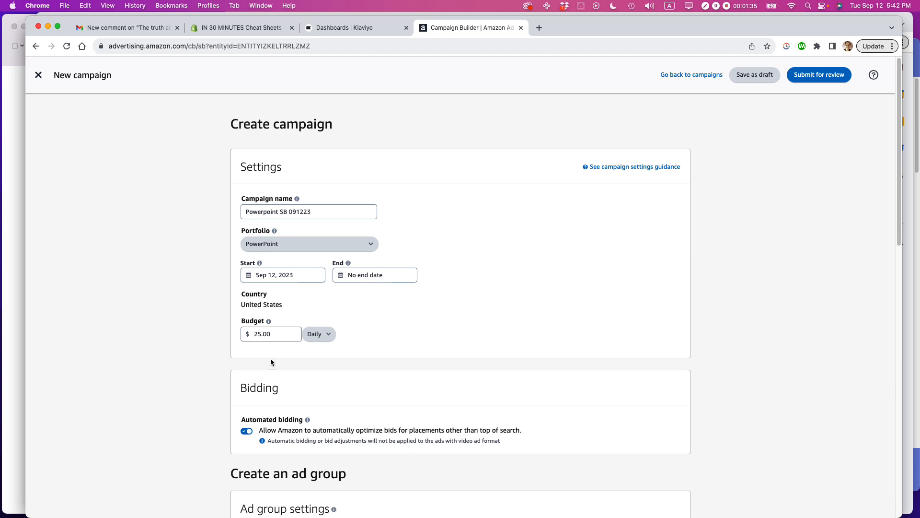
pyautogui.click(327, 336)
pyautogui.click(400, 325)
# Turn off automated bidding and set a custom bid adjustment of Increase by 10% for placements other than top of search.
pyautogui.scroll(-5, 499, 260)
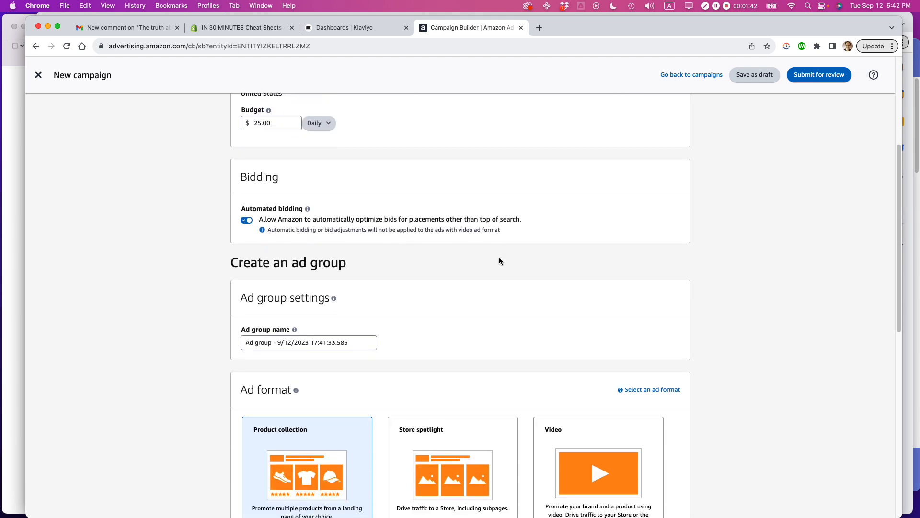
pyautogui.click(245, 221)
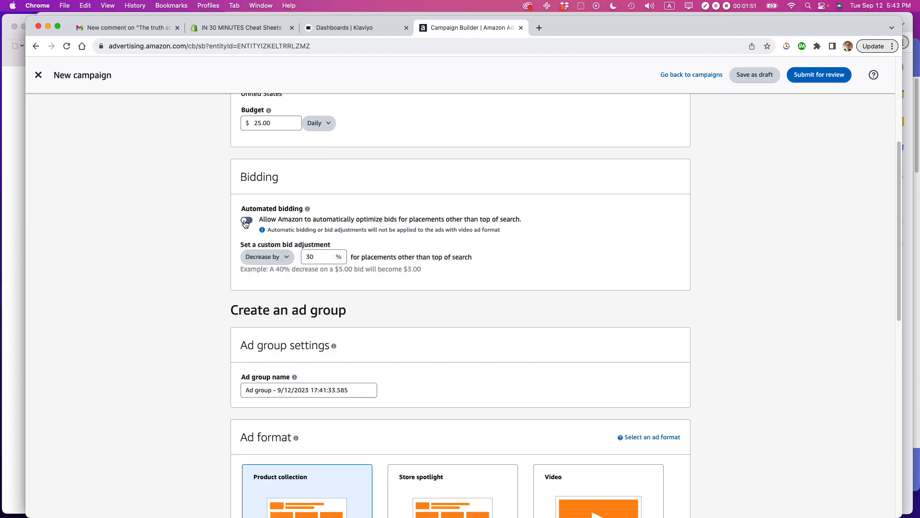
pyautogui.click(279, 259)
pyautogui.click(280, 269)
pyautogui.press('Tab')
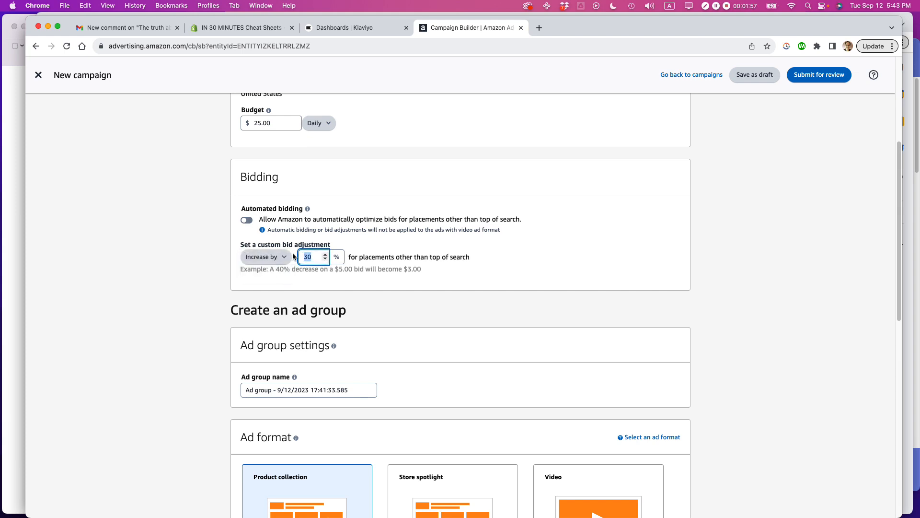
pyautogui.write('10')
pyautogui.click(717, 244)
# Name the ad group "PowerPoint book and cheat sheets Sept 2023".
pyautogui.scroll(-1, 699, 222)
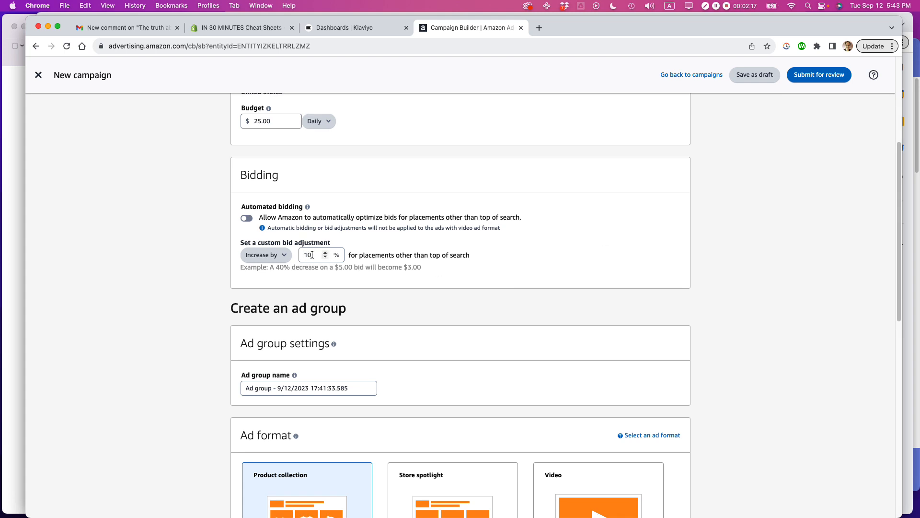
pyautogui.scroll(-5, 738, 242)
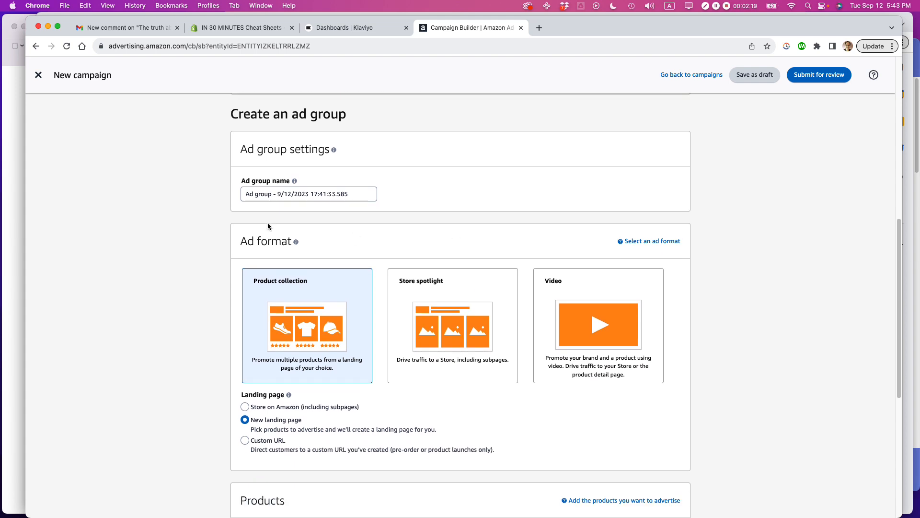
pyautogui.doubleClick(262, 194)
pyautogui.tripleClick(262, 194)
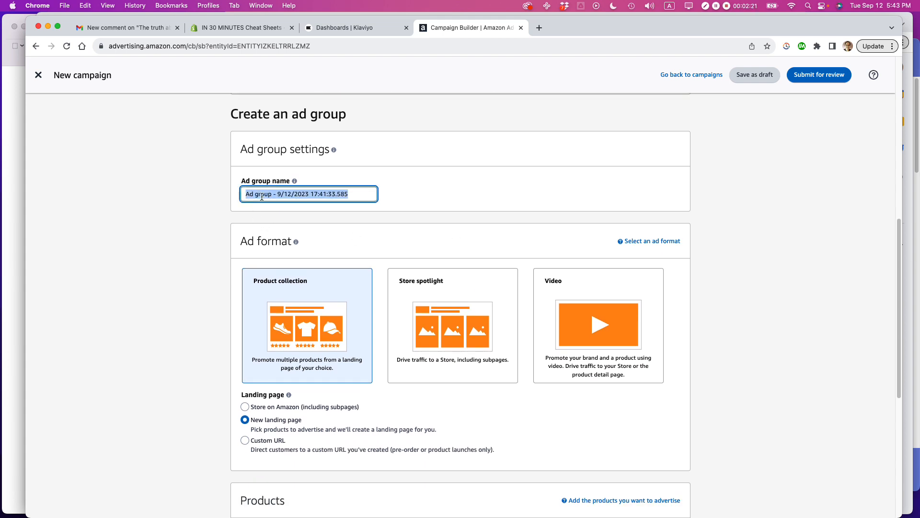
pyautogui.write('PowerPoint b')
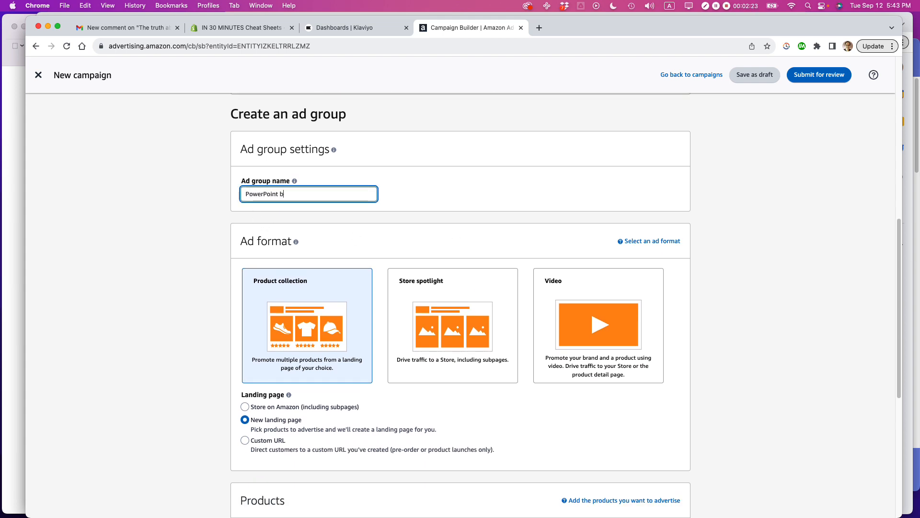
pyautogui.write('ook and cheat sheets Sept 2023')
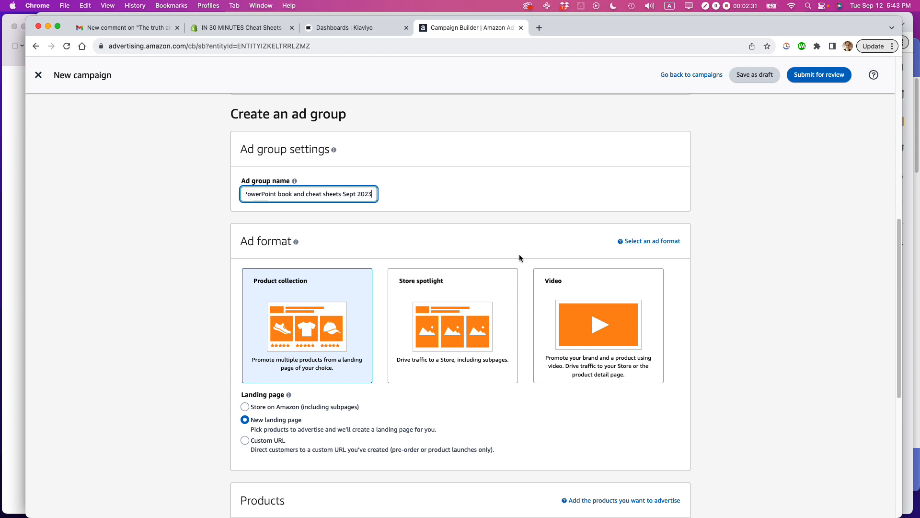
# Switch the product search for the new landing page from in30minutes to All Amazon products.
pyautogui.scroll(-2, 769, 269)
pyautogui.scroll(-1, 771, 272)
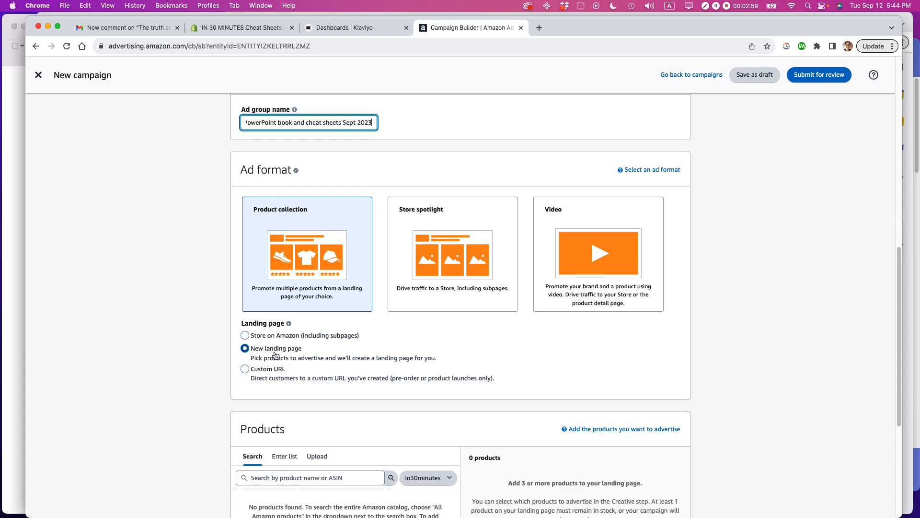
pyautogui.scroll(-5, 168, 306)
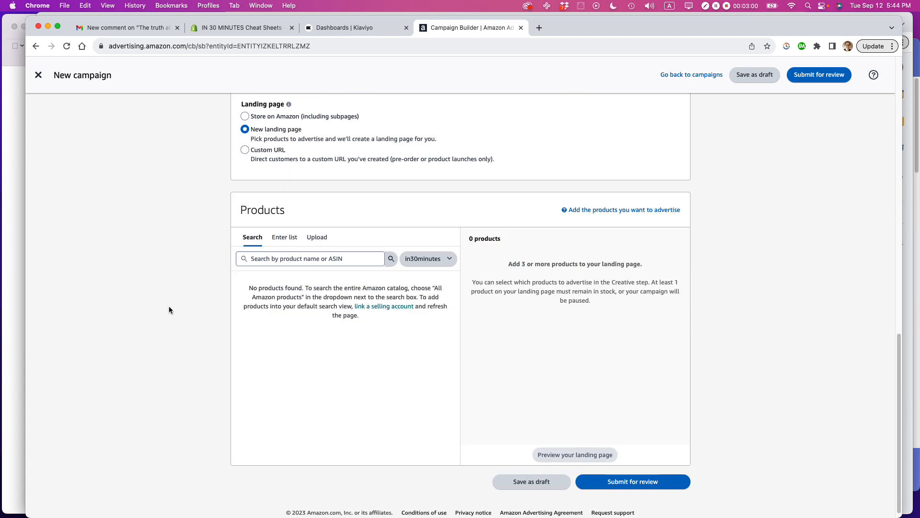
pyautogui.click(265, 251)
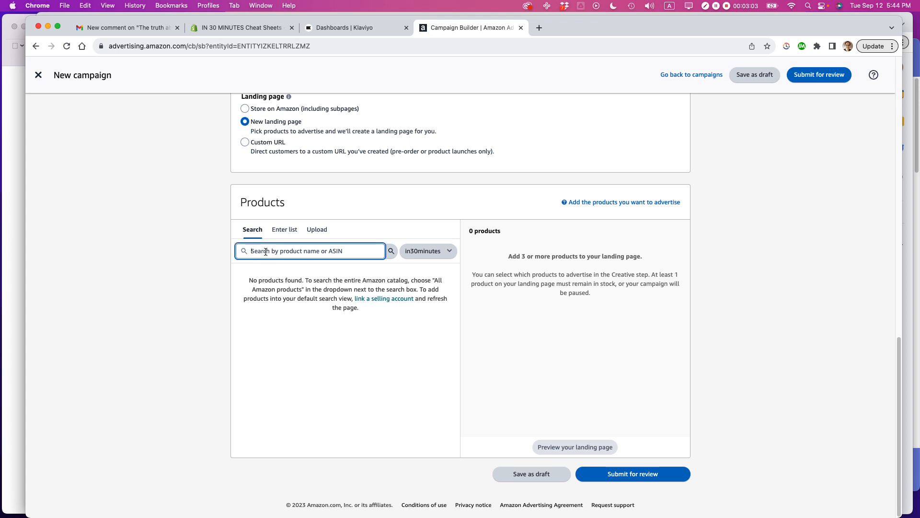
pyautogui.click(422, 252)
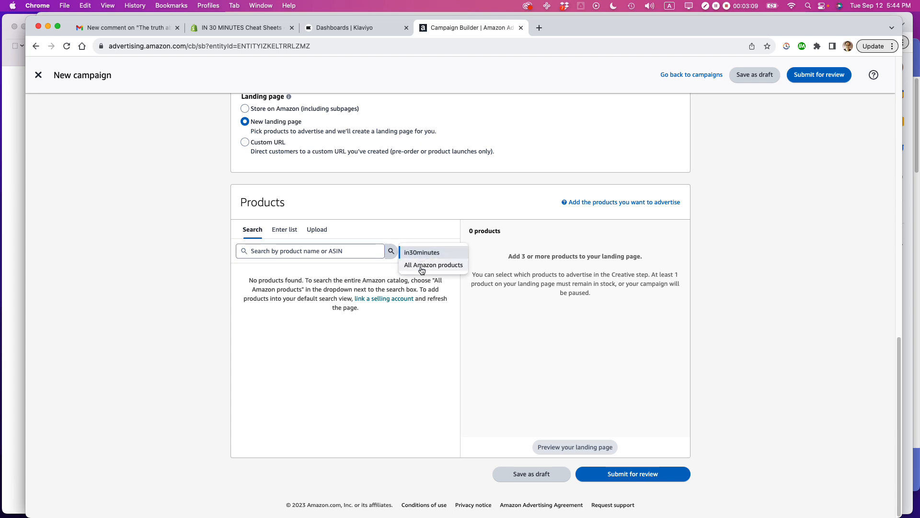
pyautogui.click(422, 265)
pyautogui.click(266, 252)
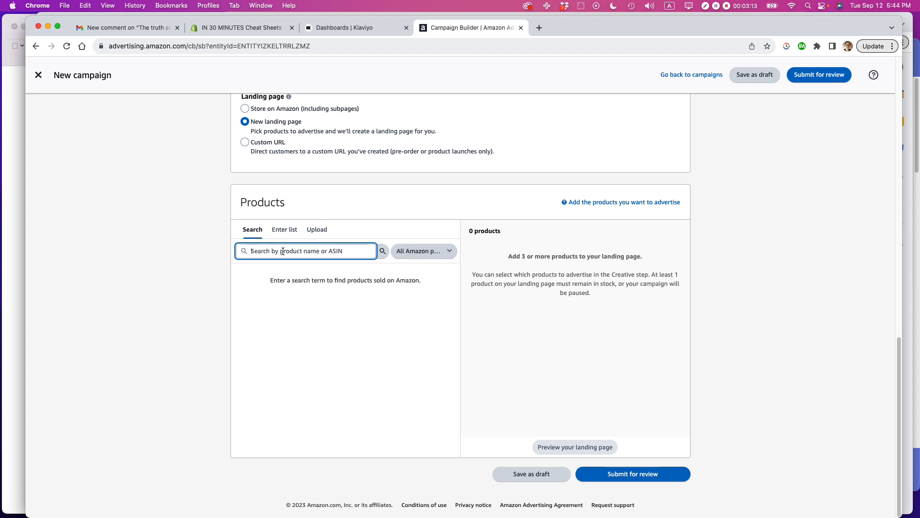
pyautogui.press('super+Tab')
pyautogui.press('super+Tab')
pyautogui.press('super+Tab')
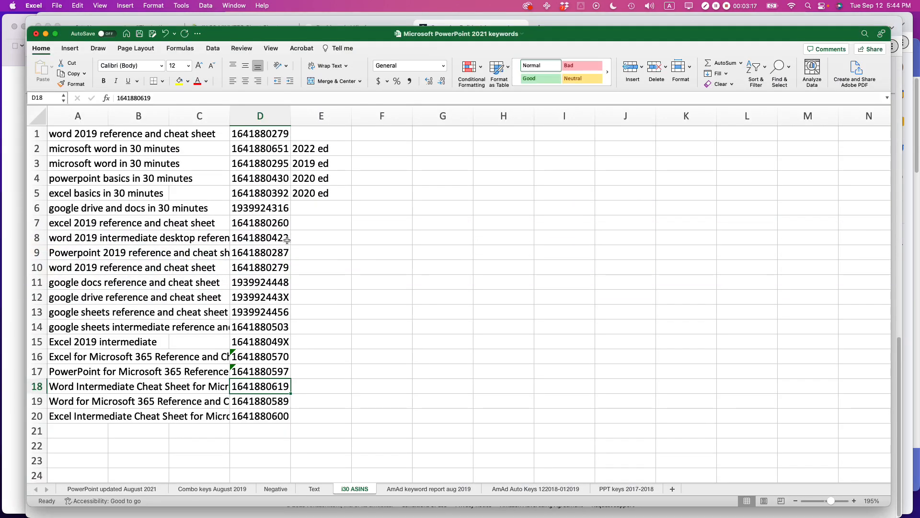
pyautogui.click(263, 178)
pyautogui.press('super+c')
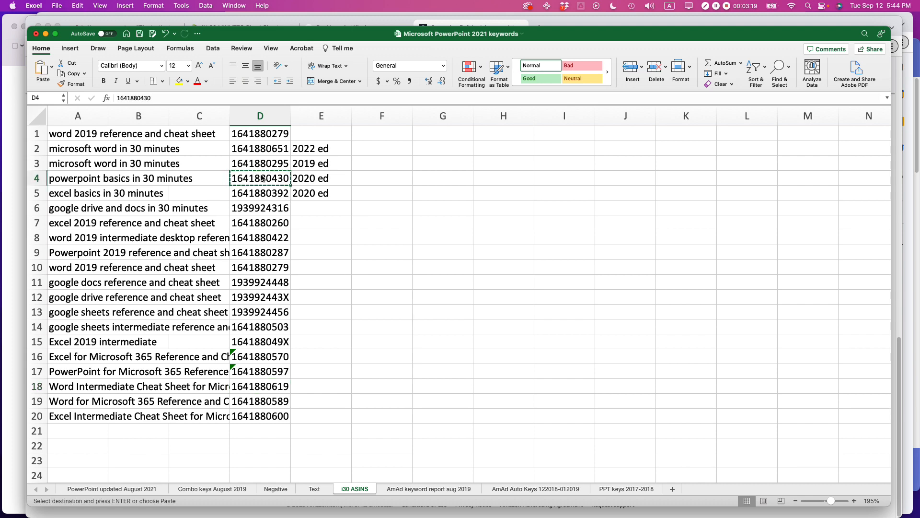
pyautogui.press('super+Tab')
pyautogui.press('super+v')
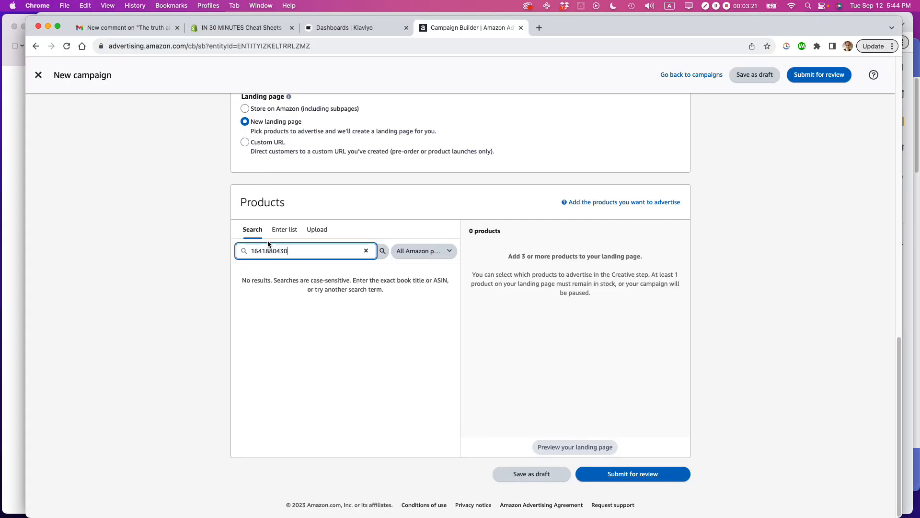
pyautogui.click(383, 251)
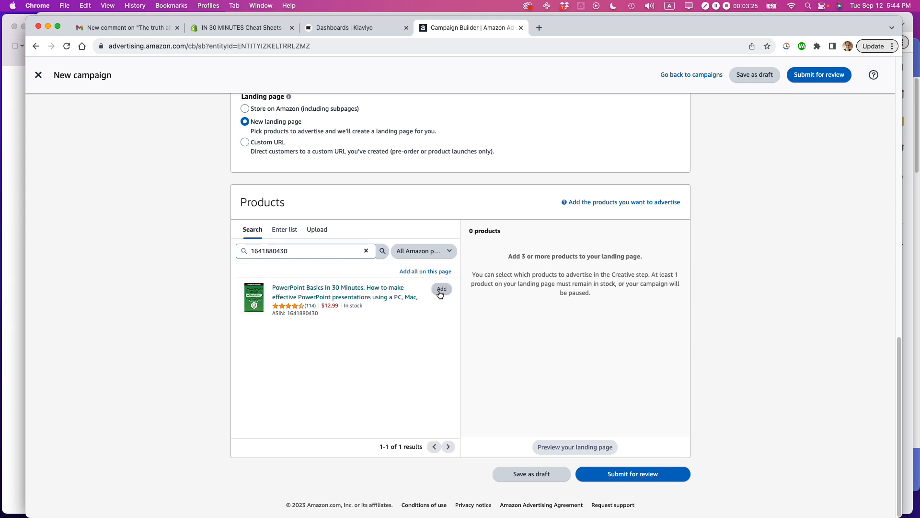
pyautogui.click(441, 289)
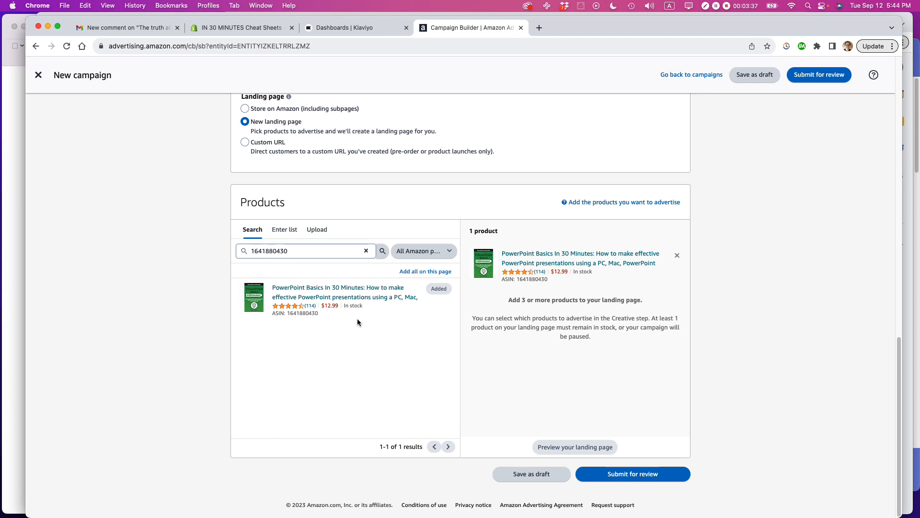
pyautogui.press('super+Tab')
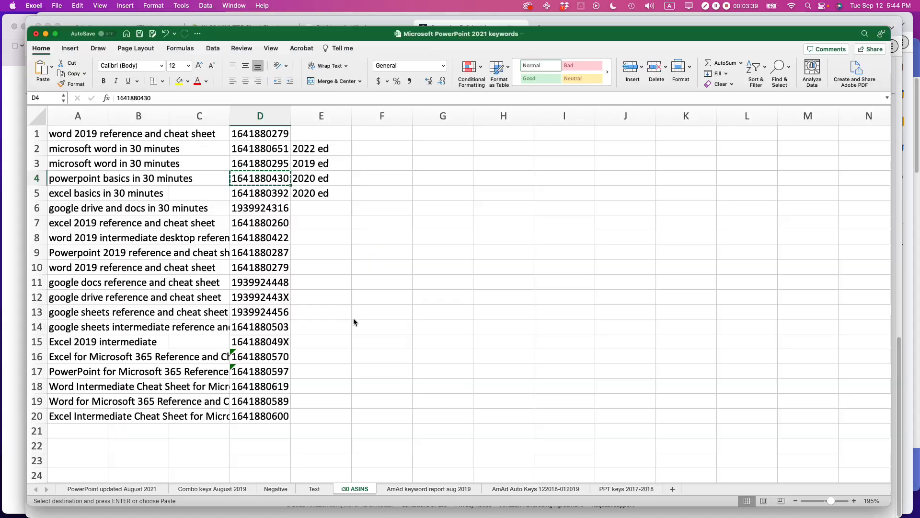
pyautogui.click(258, 374)
pyautogui.press('cmd+c')
pyautogui.press('super+Tab')
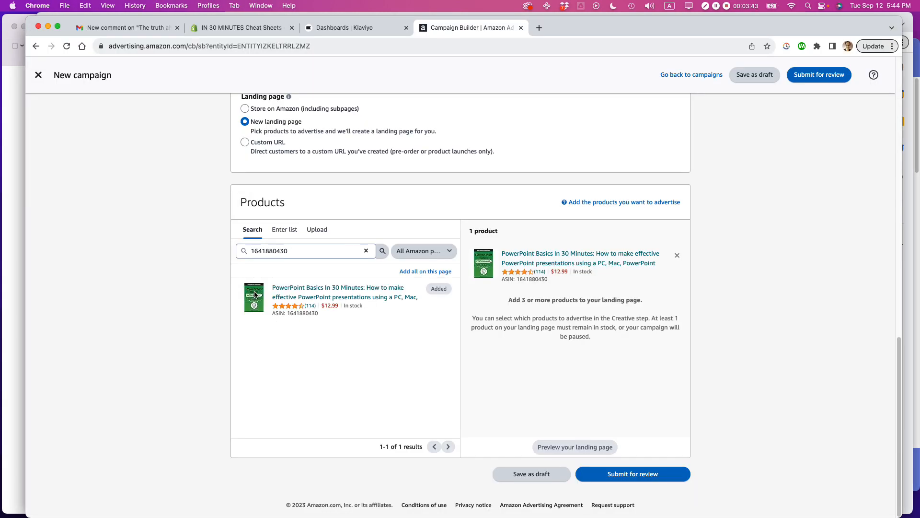
pyautogui.click(365, 251)
pyautogui.click(285, 251)
pyautogui.press('super+v')
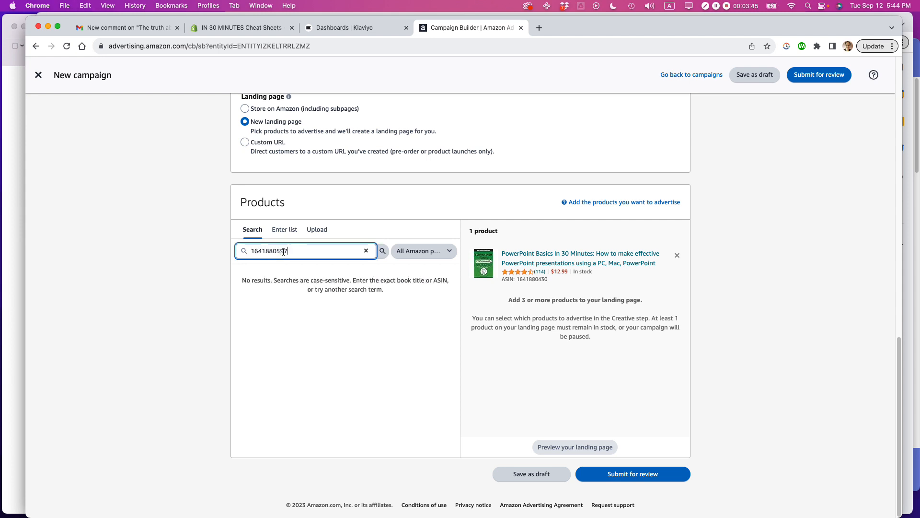
pyautogui.click(383, 252)
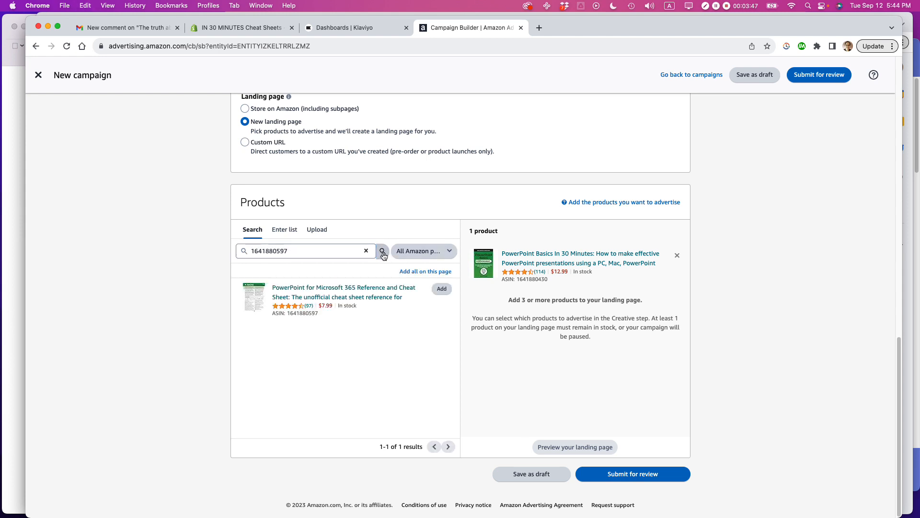
pyautogui.click(441, 289)
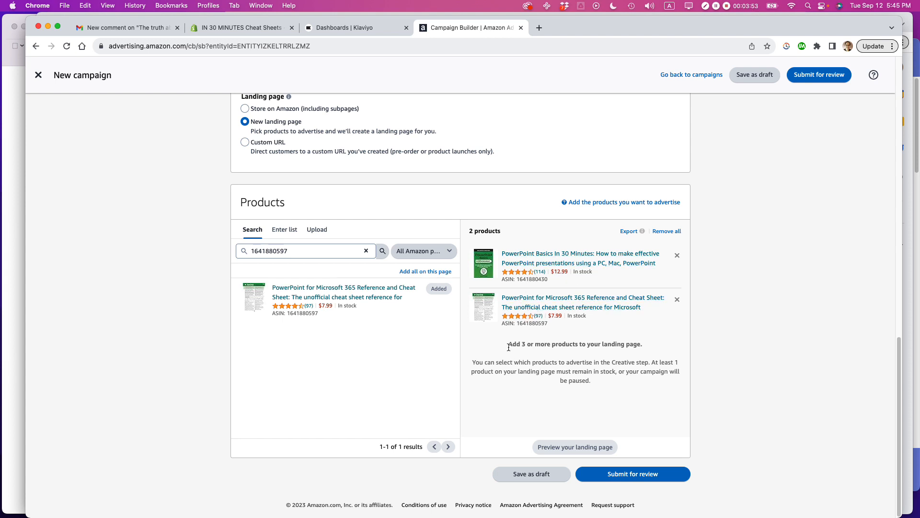
pyautogui.moveTo(509, 345); pyautogui.dragTo(660, 349)
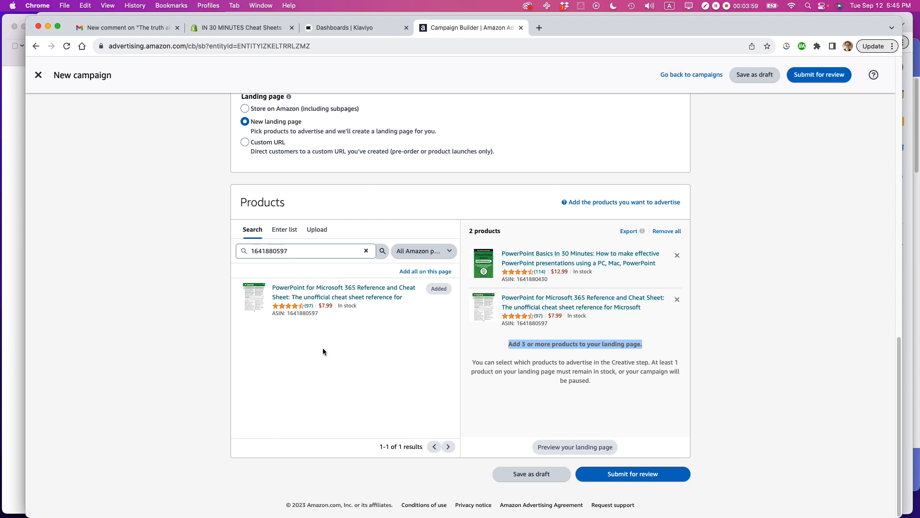
pyautogui.press('super+Tab')
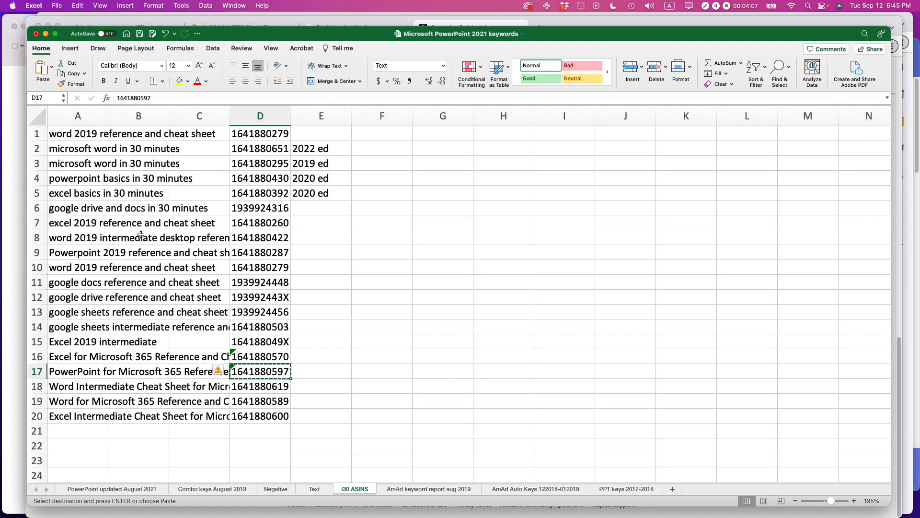
pyautogui.click(261, 207)
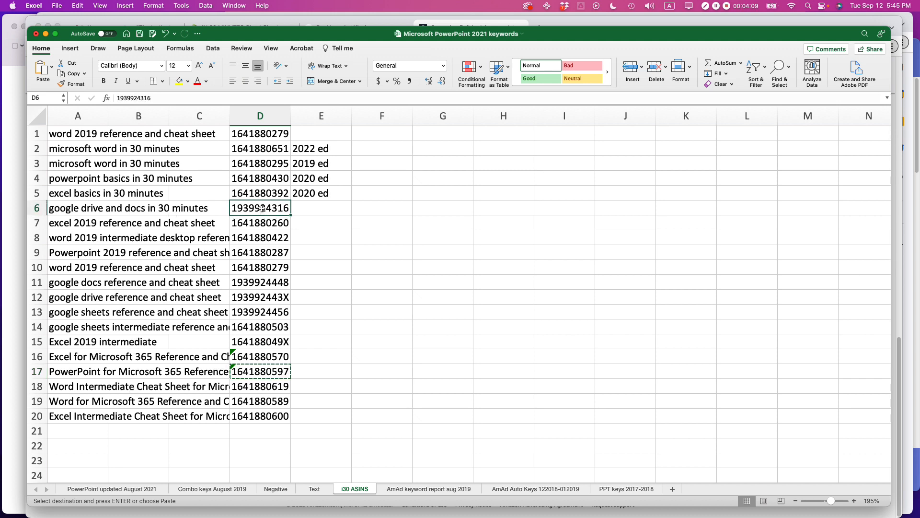
pyautogui.press('super+c')
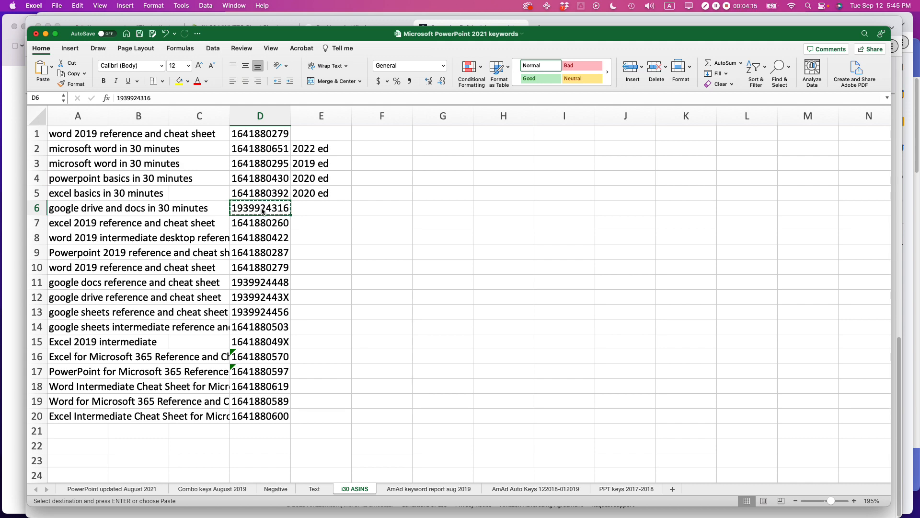
pyautogui.press('super+Tab')
pyautogui.click(366, 251)
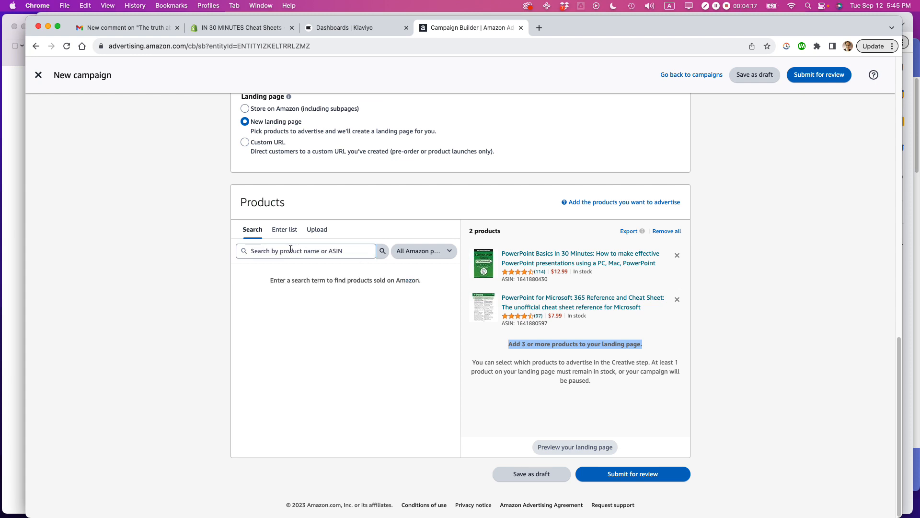
pyautogui.press('super+v')
pyautogui.click(383, 252)
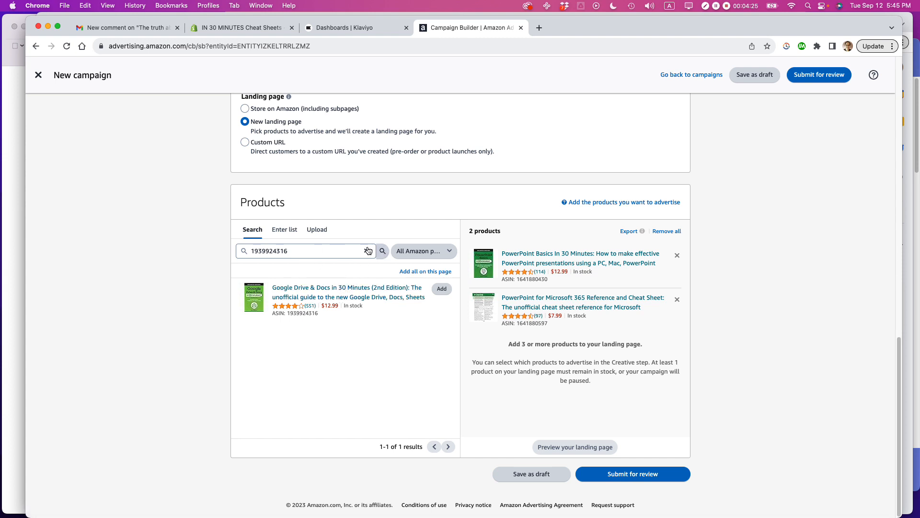
pyautogui.doubleClick(317, 252)
pyautogui.write('Go')
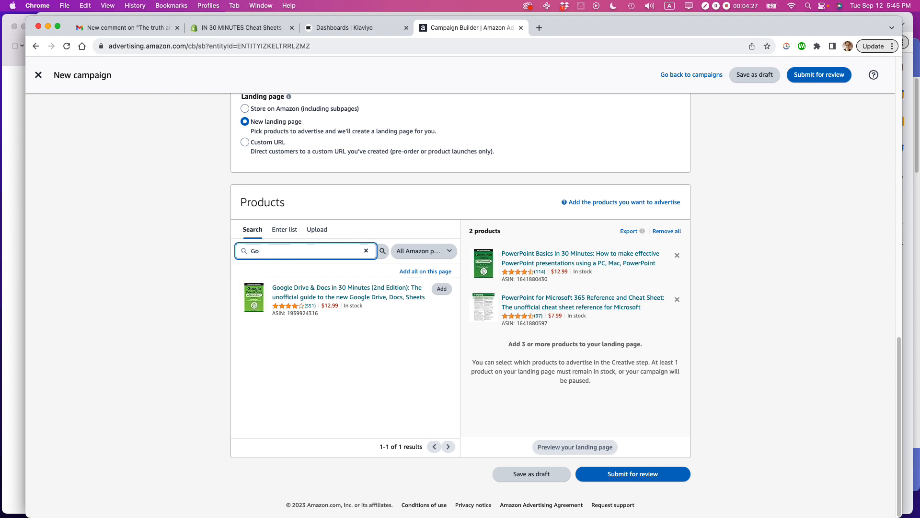
pyautogui.write('ogle Drive & Docs')
pyautogui.click(384, 256)
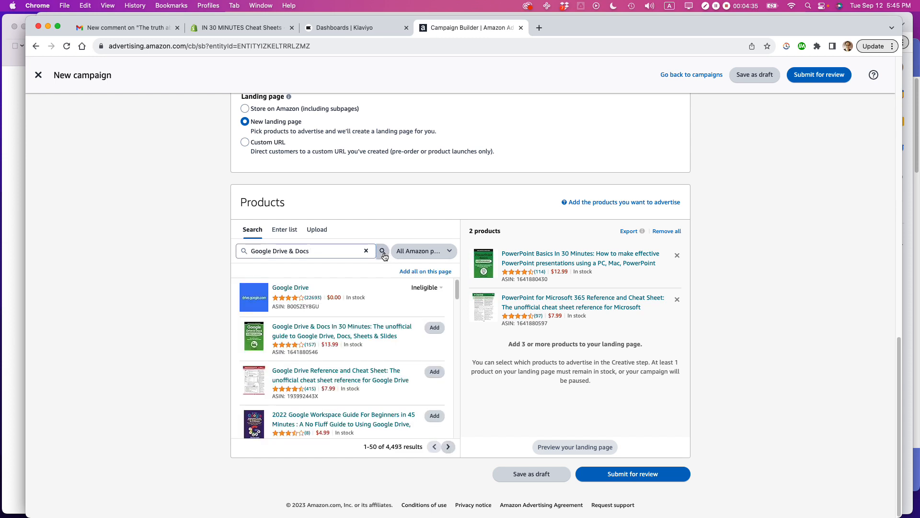
pyautogui.click(433, 329)
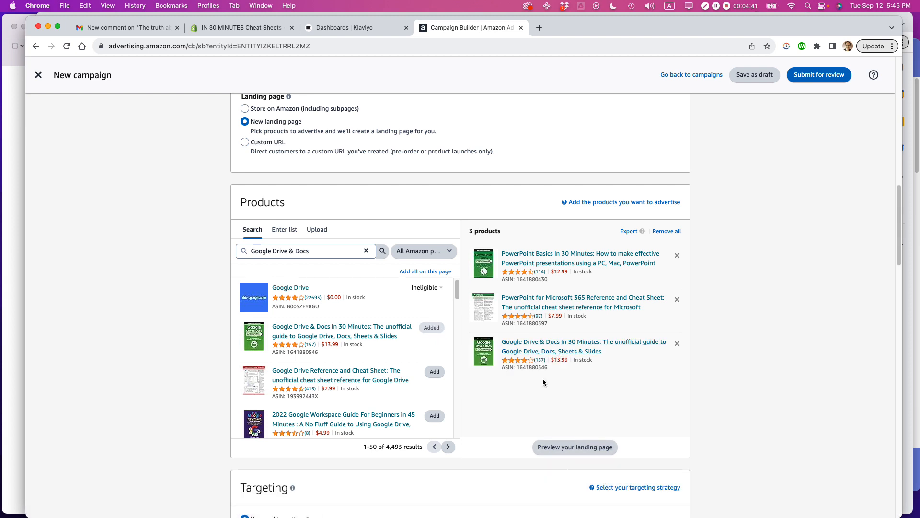
# Preview the new landing page, look over its three books and product details, and close the preview.
pyautogui.click(575, 447)
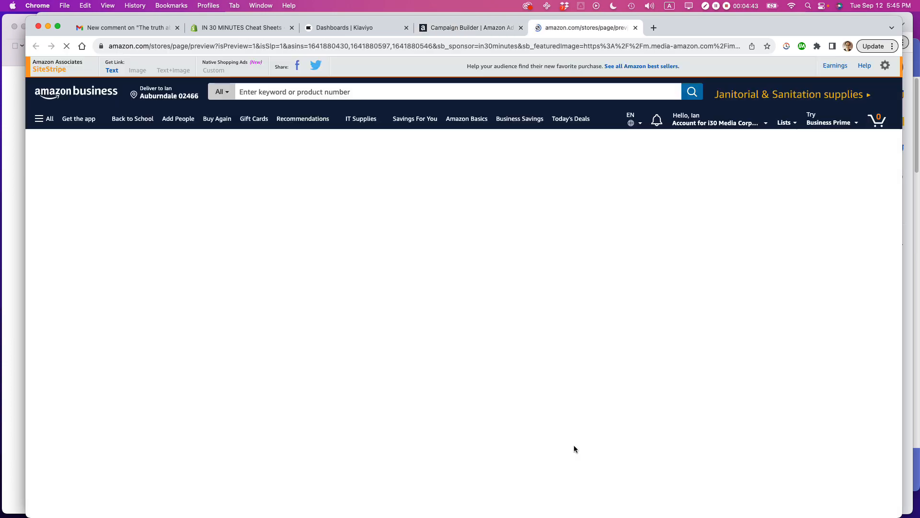
pyautogui.scroll(-3, 548, 361)
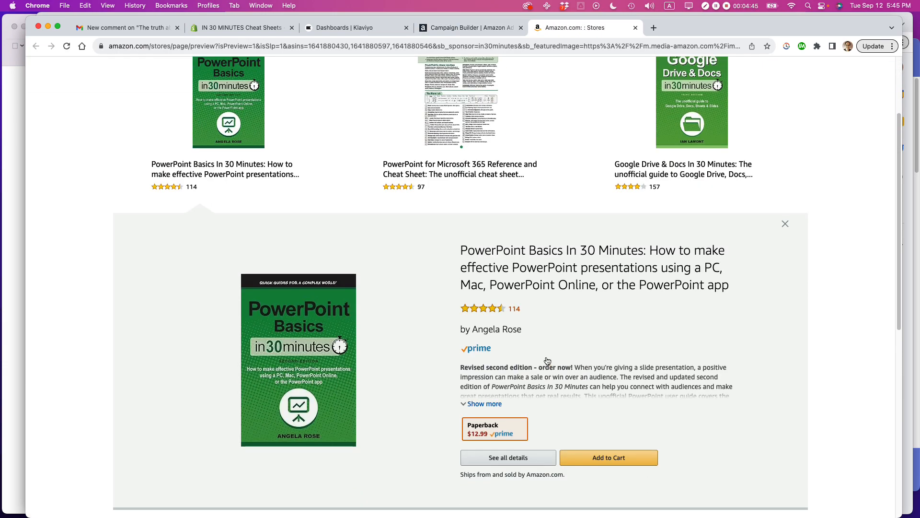
pyautogui.scroll(-2, 546, 356)
pyautogui.scroll(4, 527, 383)
pyautogui.scroll(-1, 481, 410)
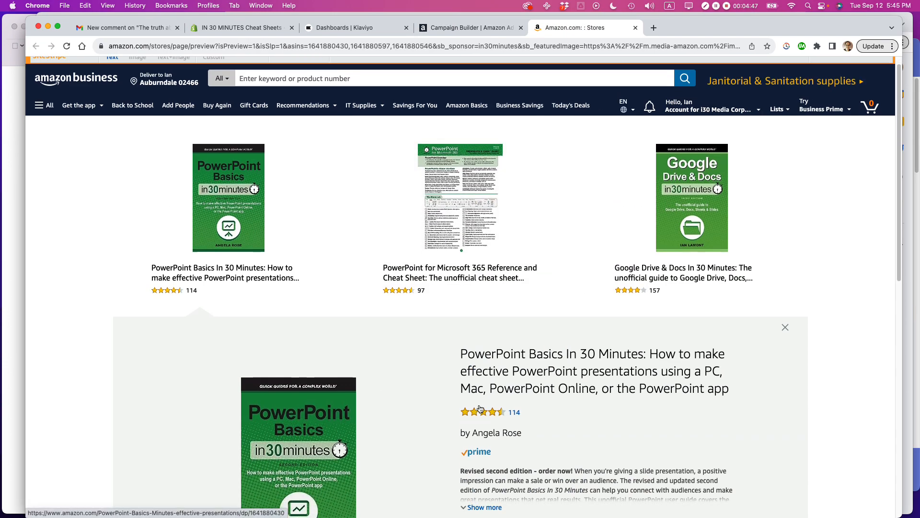
pyautogui.scroll(-4, 479, 409)
pyautogui.scroll(5, 479, 408)
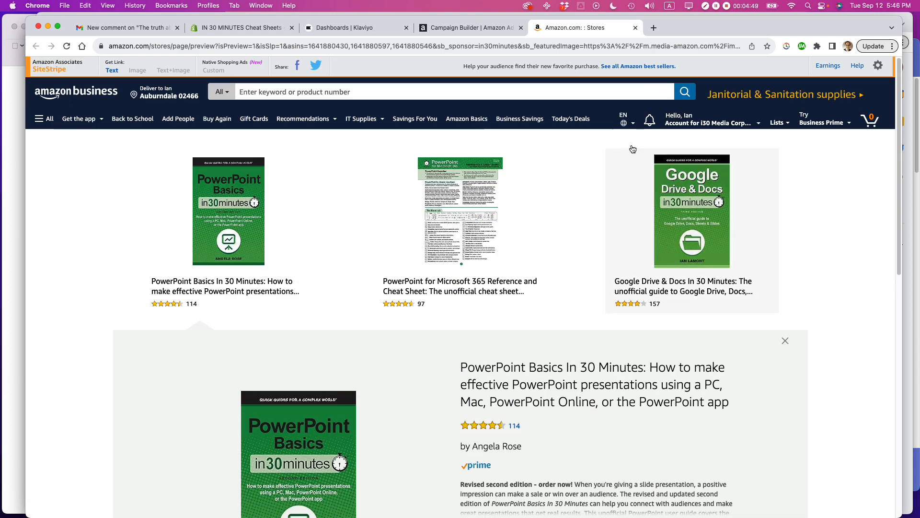
pyautogui.click(636, 27)
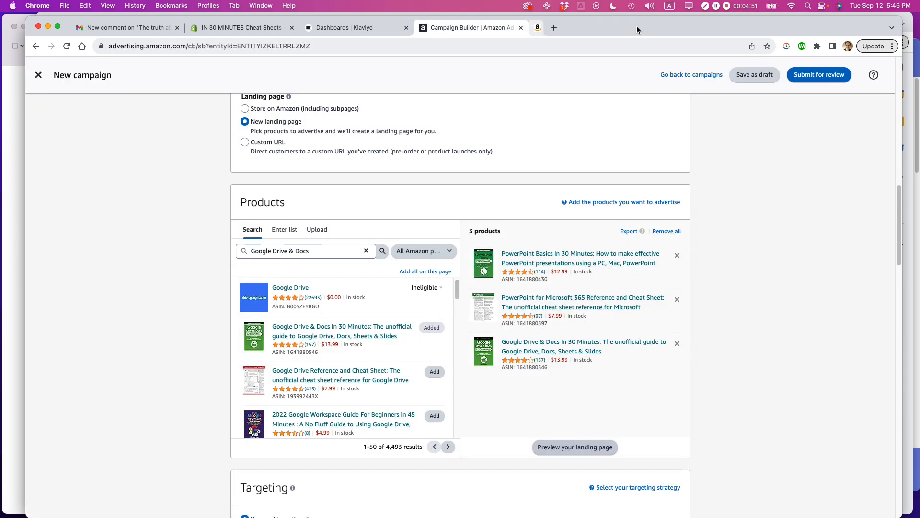
# Change the keyword targeting bid from suggested to a custom bid of $0.55.
pyautogui.scroll(-2, 345, 364)
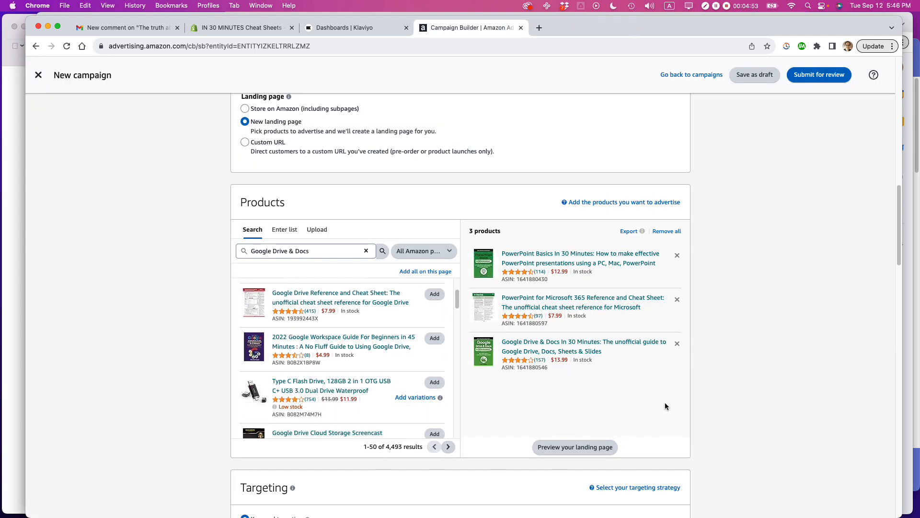
pyautogui.scroll(-7, 666, 403)
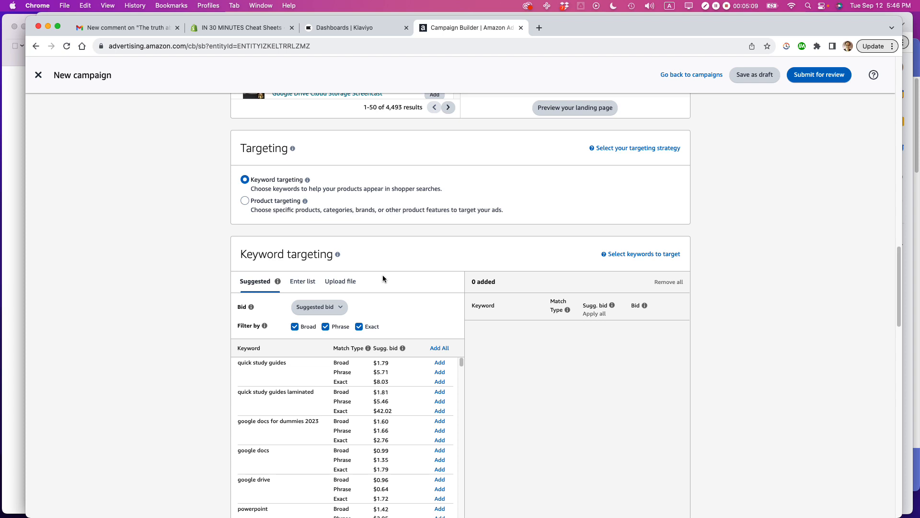
pyautogui.click(342, 312)
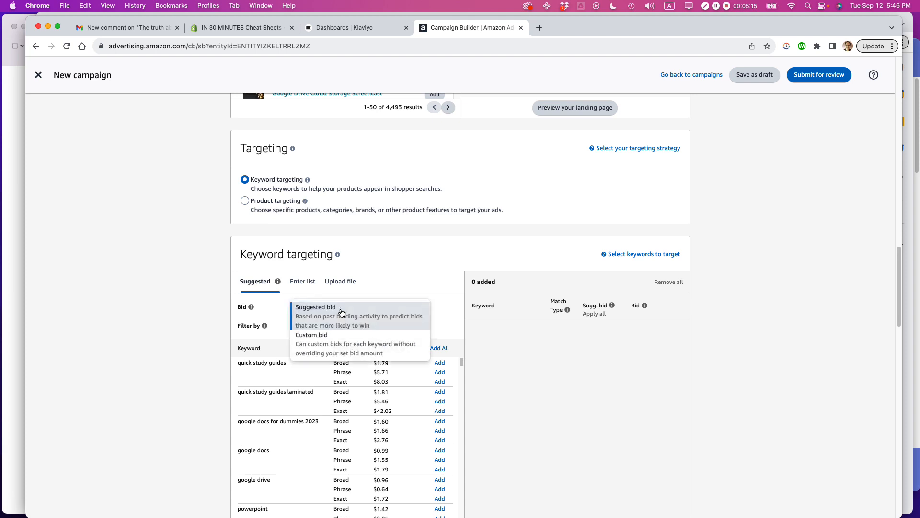
pyautogui.click(332, 343)
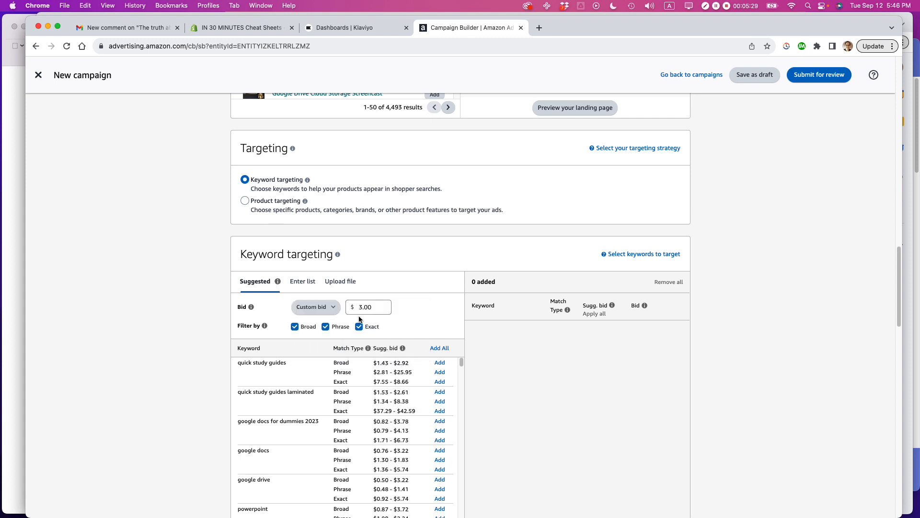
pyautogui.moveTo(361, 308); pyautogui.dragTo(373, 309)
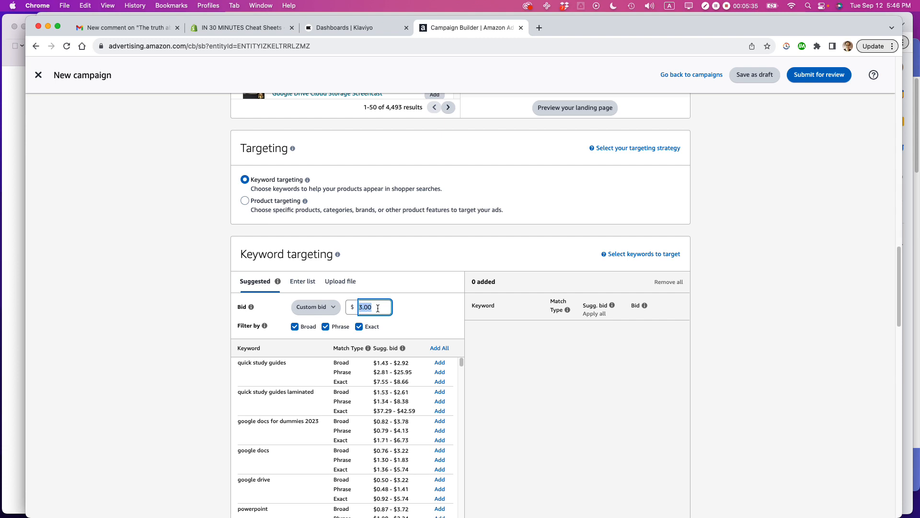
pyautogui.write('.0')
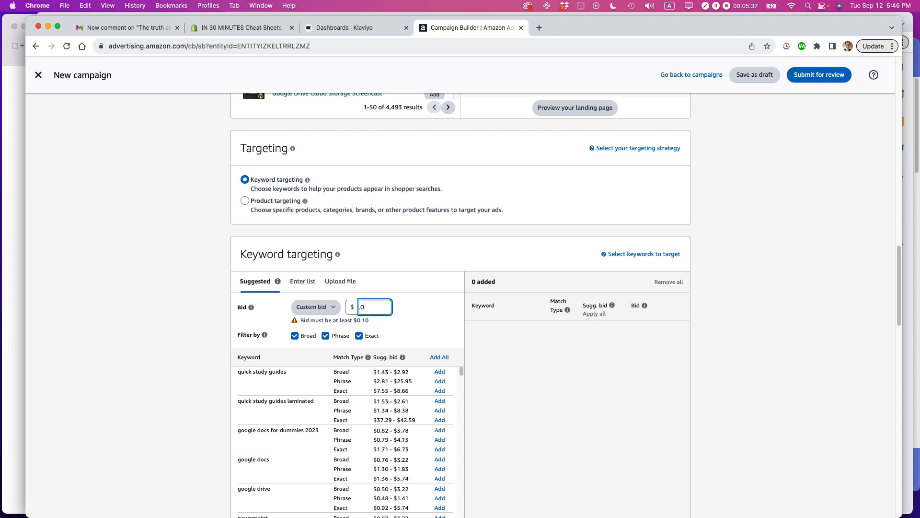
pyautogui.press('BackSpace')
pyautogui.press('BackSpace')
pyautogui.write('.55')
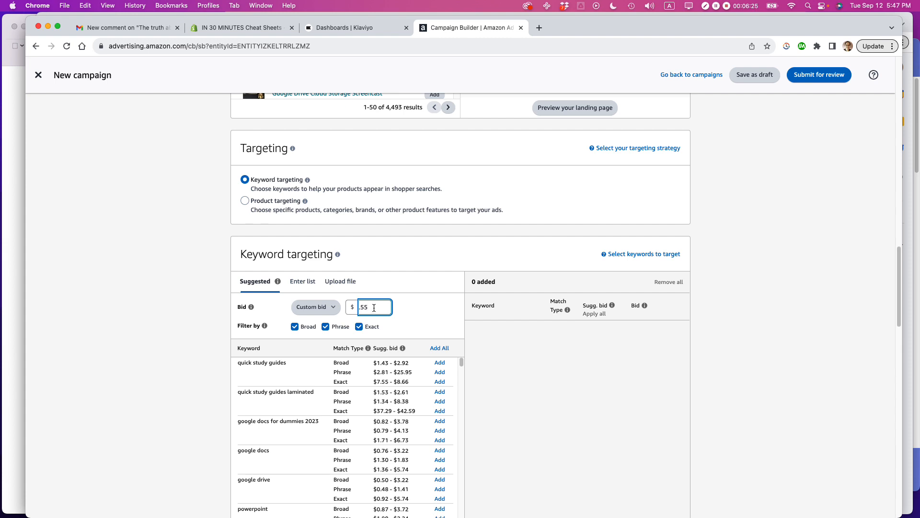
pyautogui.moveTo(374, 308); pyautogui.dragTo(359, 309)
# Open manual list entry for the keywords and switch to the PowerPoint keywords workbook in Excel.
pyautogui.click(301, 286)
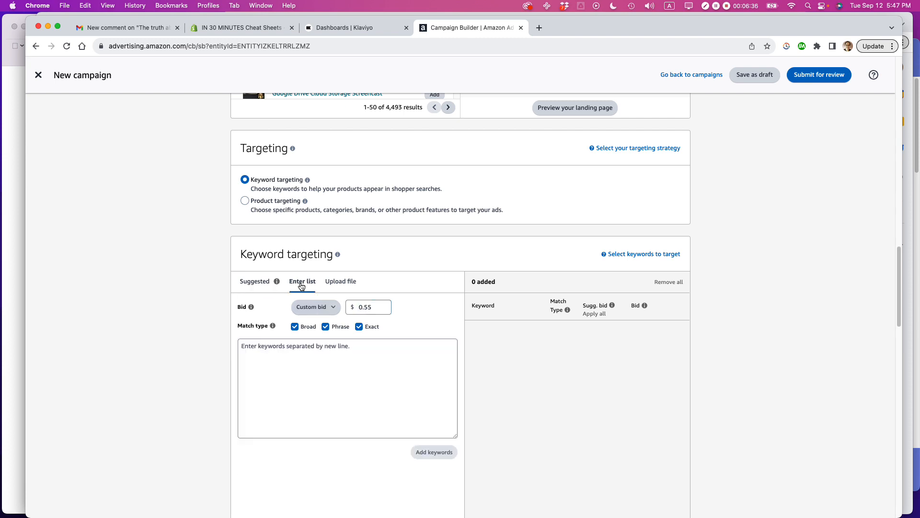
pyautogui.click(261, 348)
pyautogui.press('super+Tab')
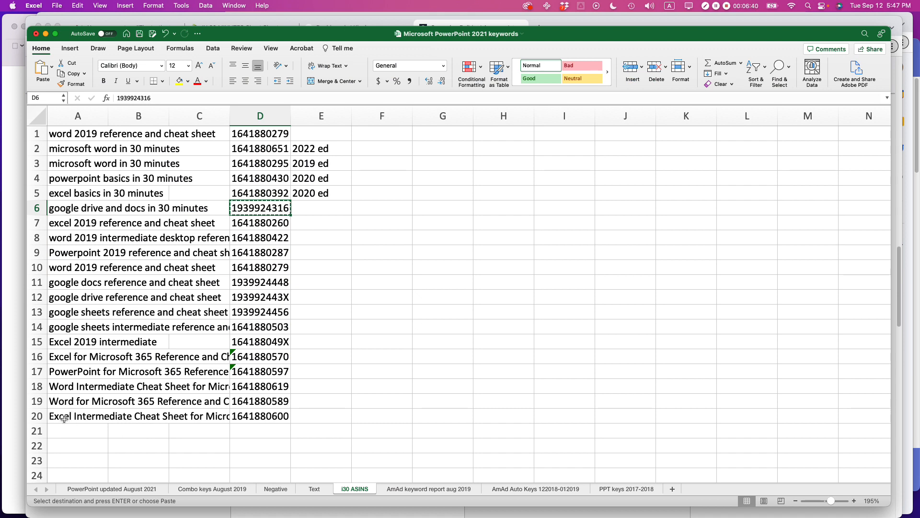
pyautogui.click(64, 417)
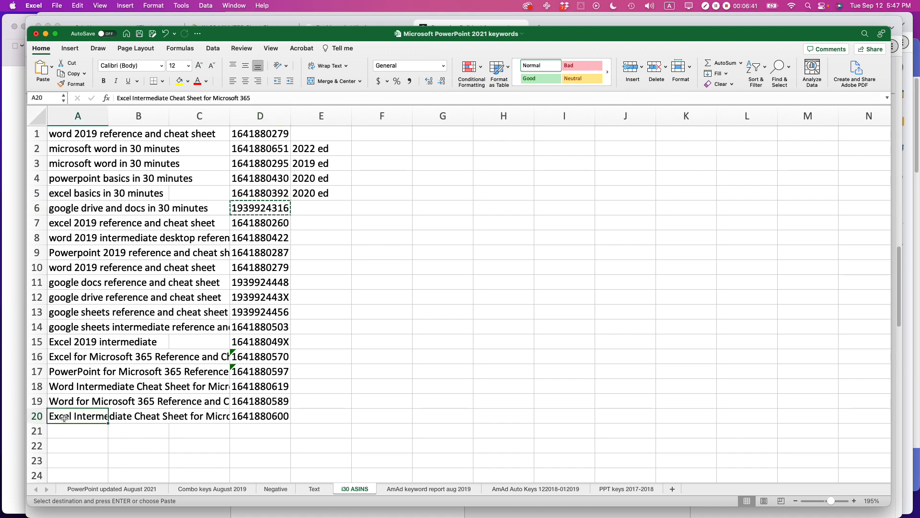
pyautogui.press('super+shift+Up')
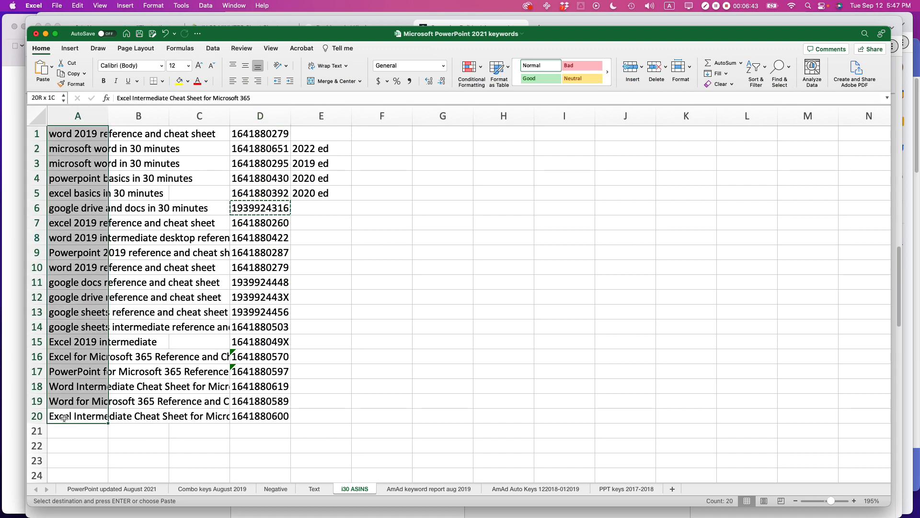
pyautogui.press('super+c')
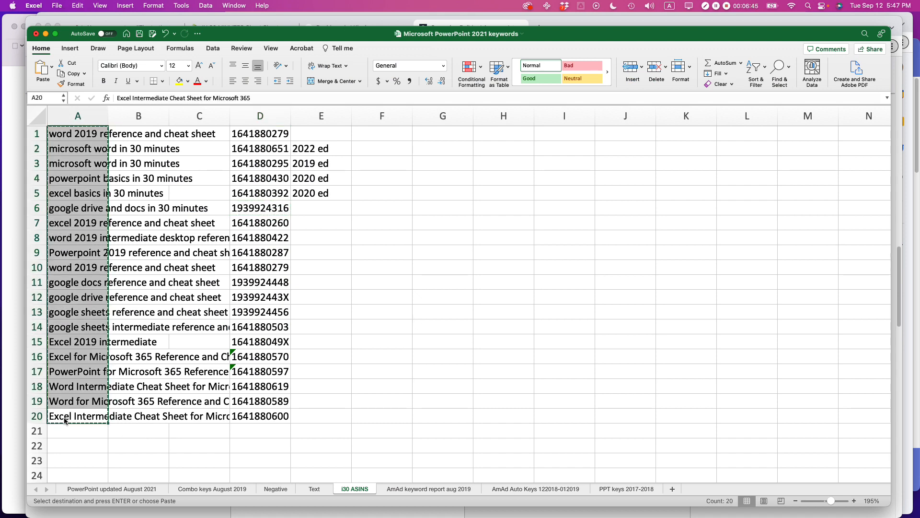
# Copy keywords "microsoft power point 2023" through "PowerPoint for PC book" from the PowerPoint updated August 2021 sheet and add them as broad, phrase and exact keywords.
pyautogui.click(99, 489)
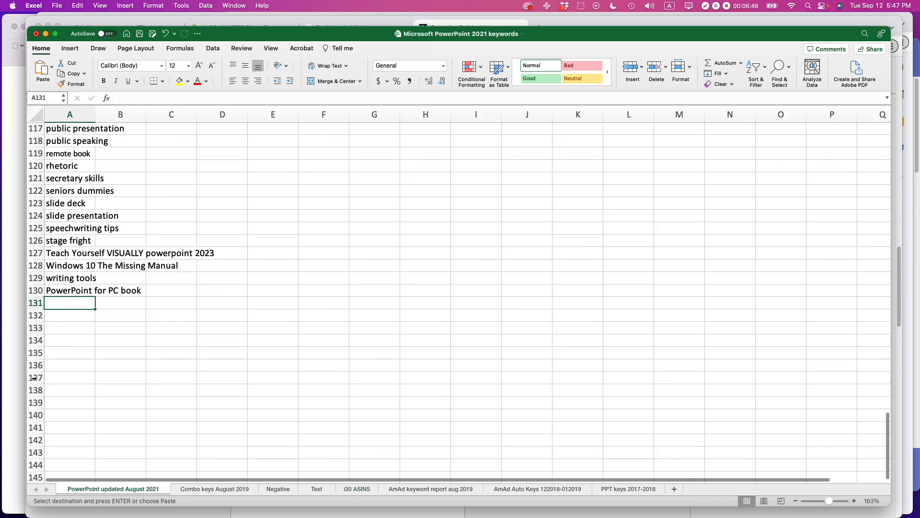
pyautogui.click(55, 293)
pyautogui.press('super+shift+Up')
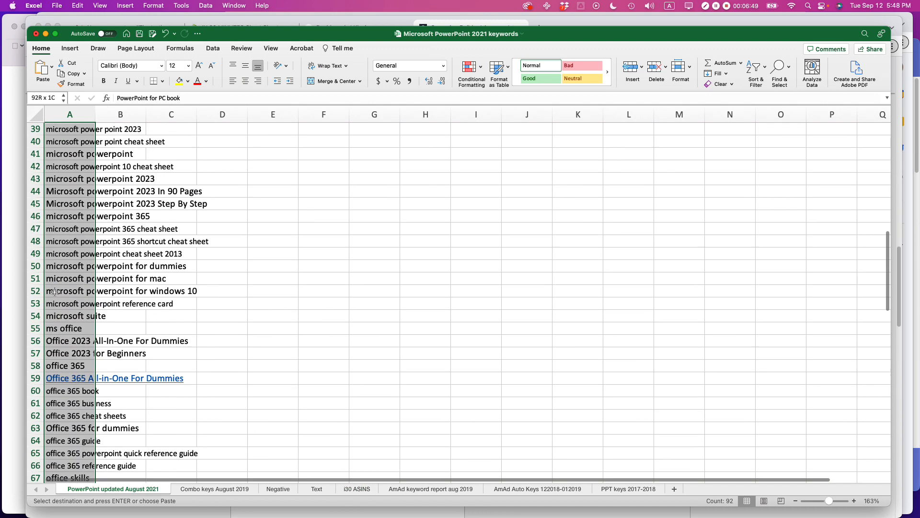
pyautogui.press('super+c')
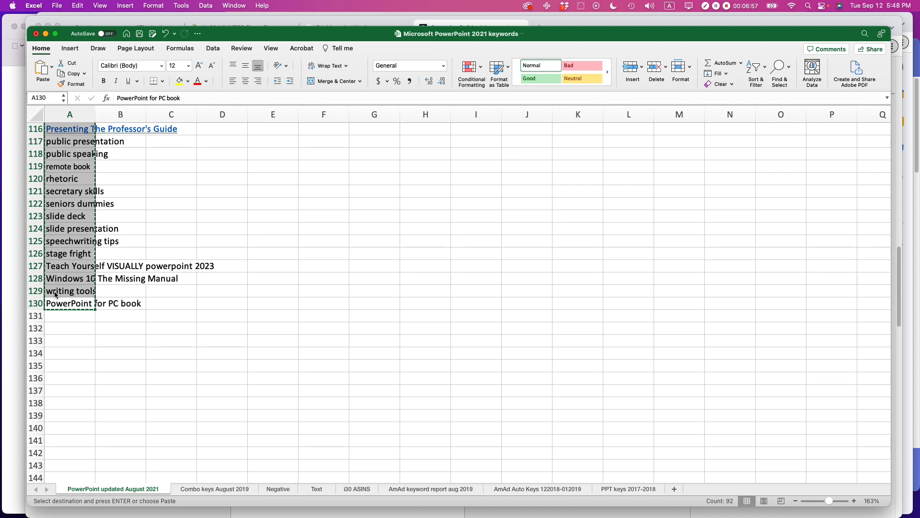
pyautogui.press('super+Tab')
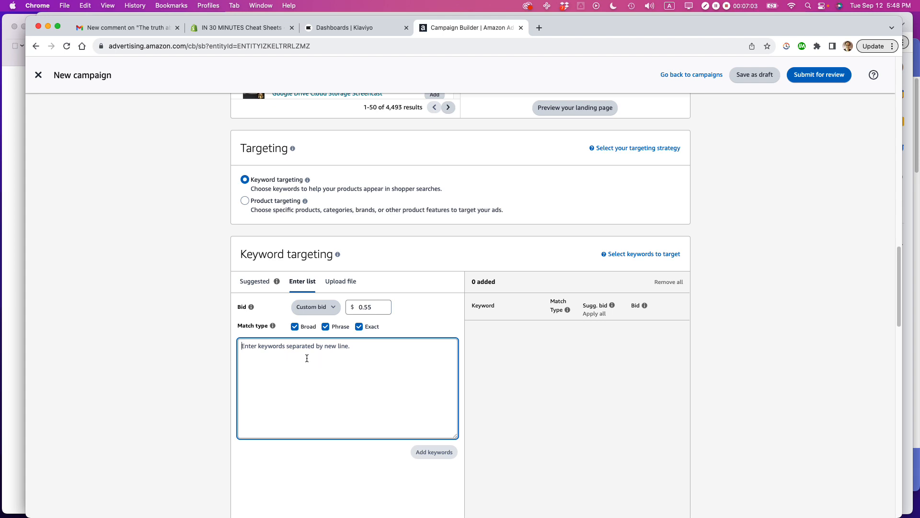
pyautogui.press('super+v')
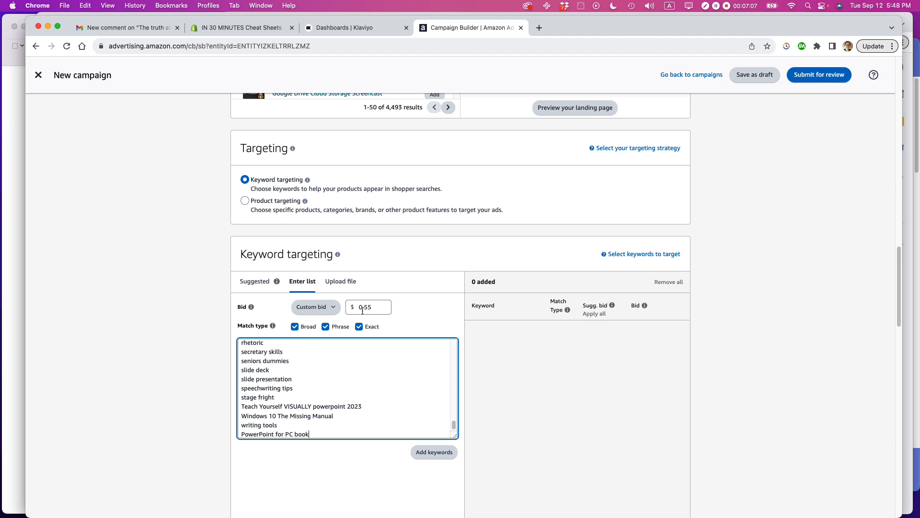
pyautogui.click(437, 454)
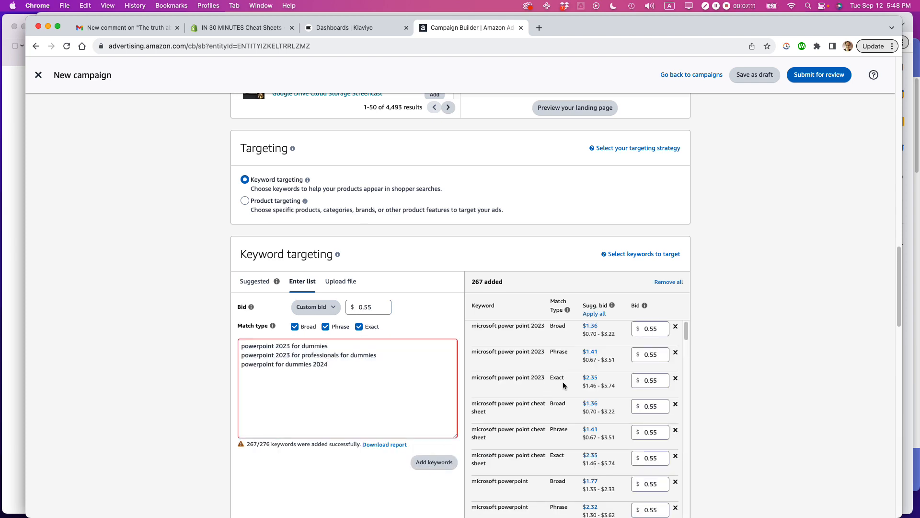
# Review the keywords left in the entry box and the added keywords' bids, down to the negative keyword targeting section.
pyautogui.moveTo(333, 365); pyautogui.dragTo(233, 351)
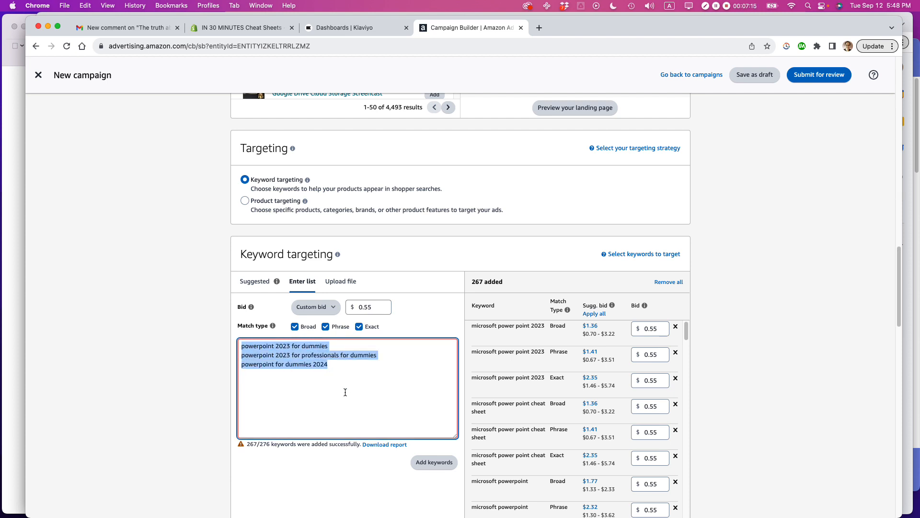
pyautogui.click(709, 411)
pyautogui.scroll(-4, 755, 399)
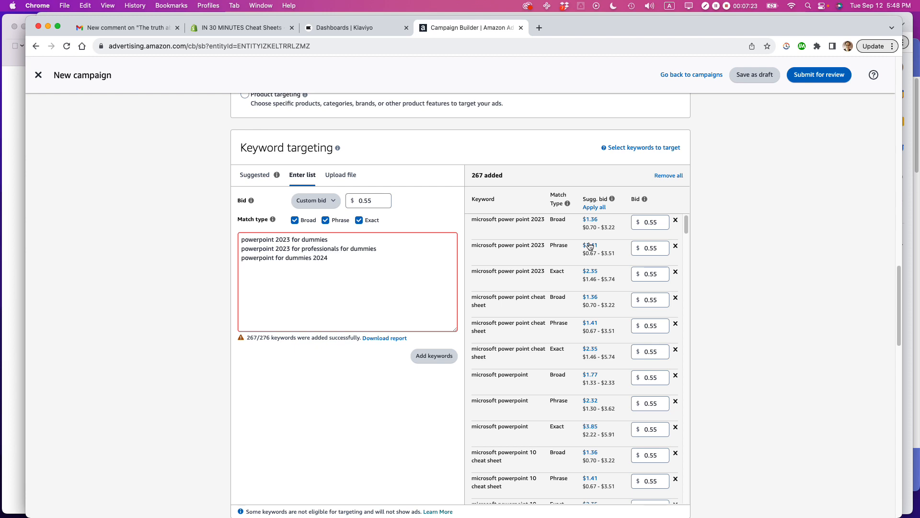
pyautogui.scroll(-10, 779, 295)
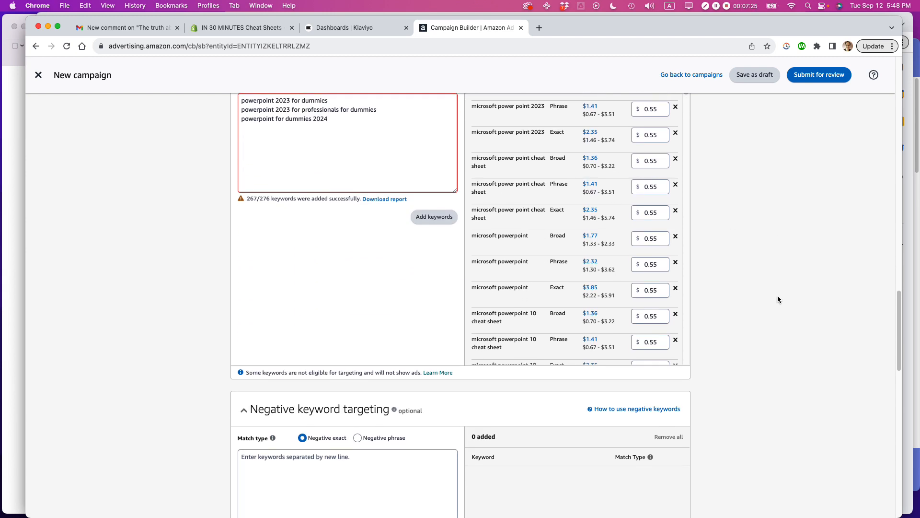
# Copy the keywords "powerpoint in 30" through "powerpoint basics in 30 minutes" from the Excel workbook's Negative sheet into the campaign's negative keyword entry.
pyautogui.scroll(-5, 778, 295)
pyautogui.click(261, 233)
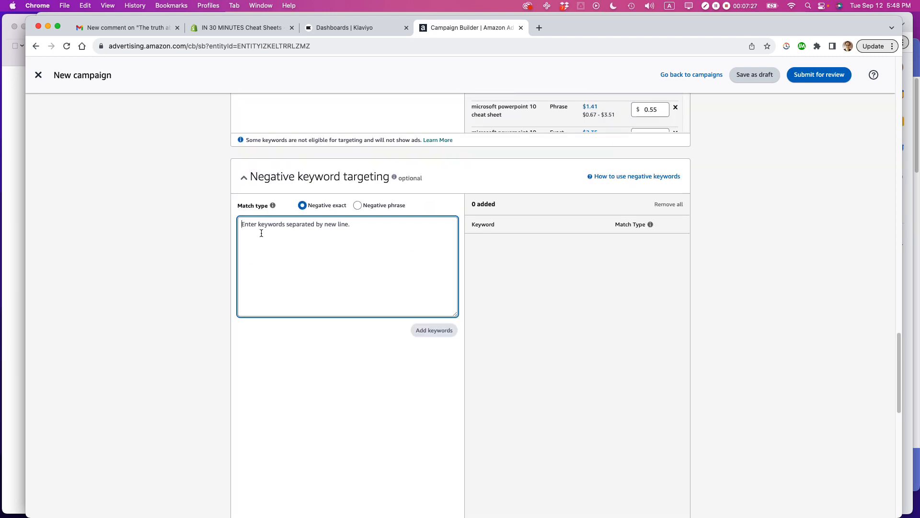
pyautogui.press('super+Tab')
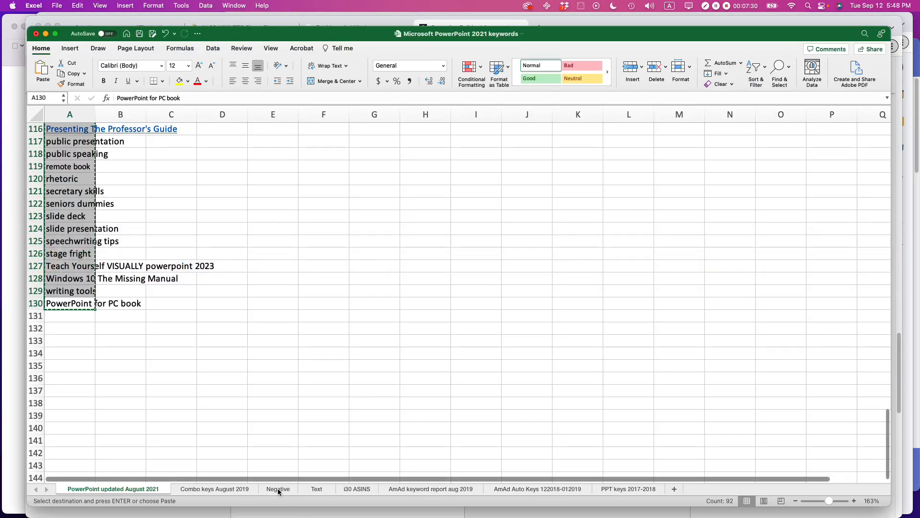
pyautogui.click(276, 489)
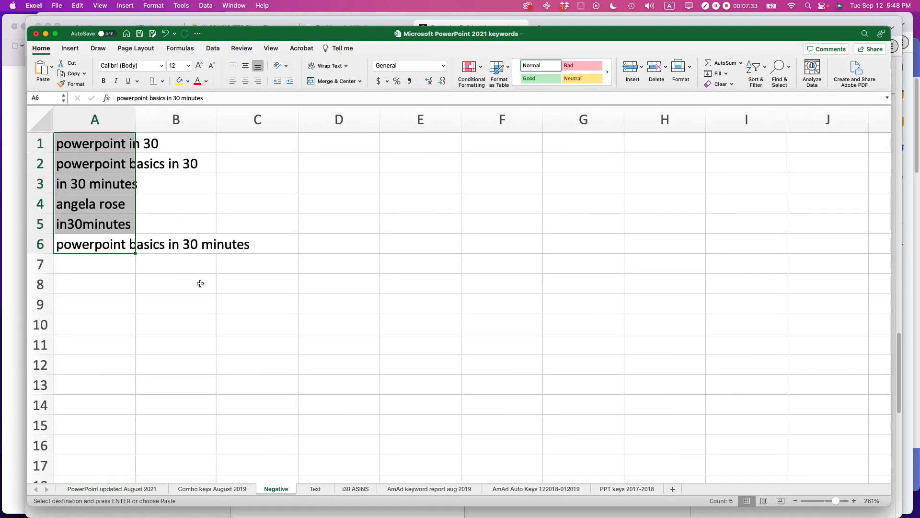
pyautogui.press('super+c')
pyautogui.press('super+Tab')
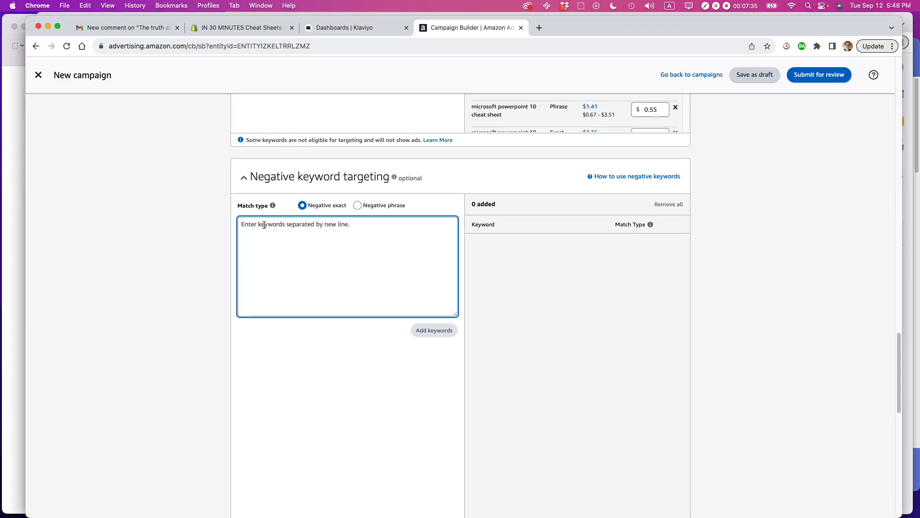
pyautogui.press('super+v')
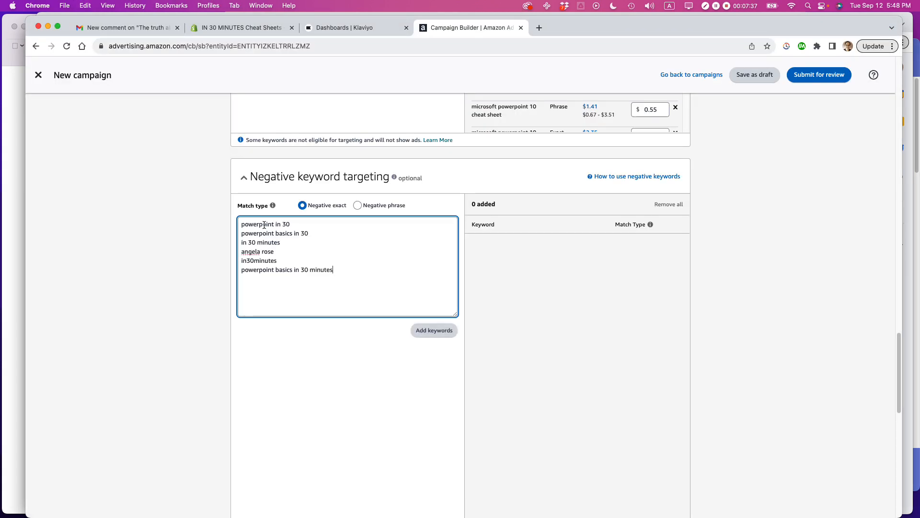
pyautogui.press('Return')
pyautogui.tripleClick(273, 269)
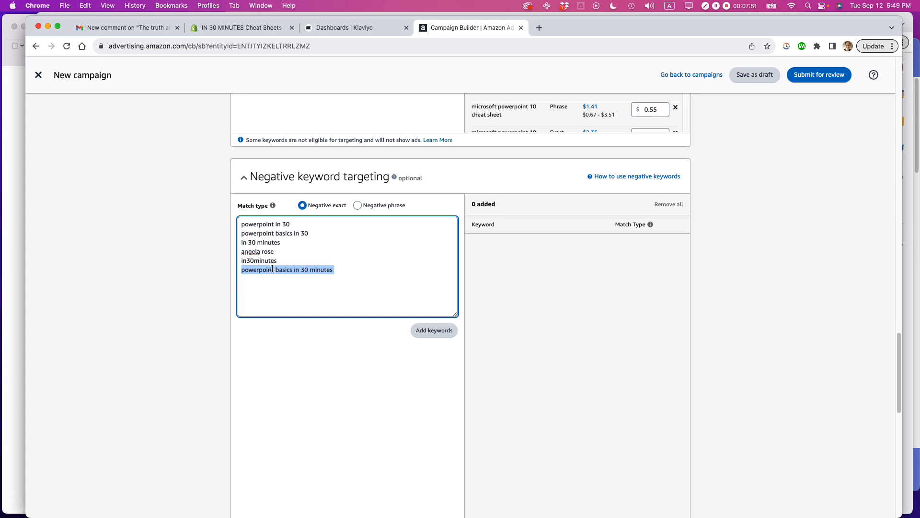
pyautogui.click(339, 272)
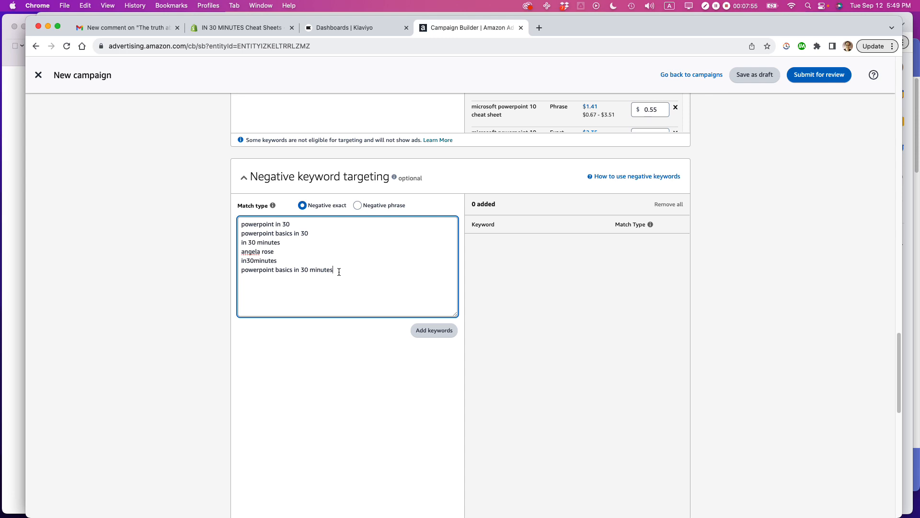
# Append the titles in A1:A20 of the Excel workbook's i30 ASINS sheet to the negative keyword entry and add the whole list as negative exact.
pyautogui.press('super+Tab')
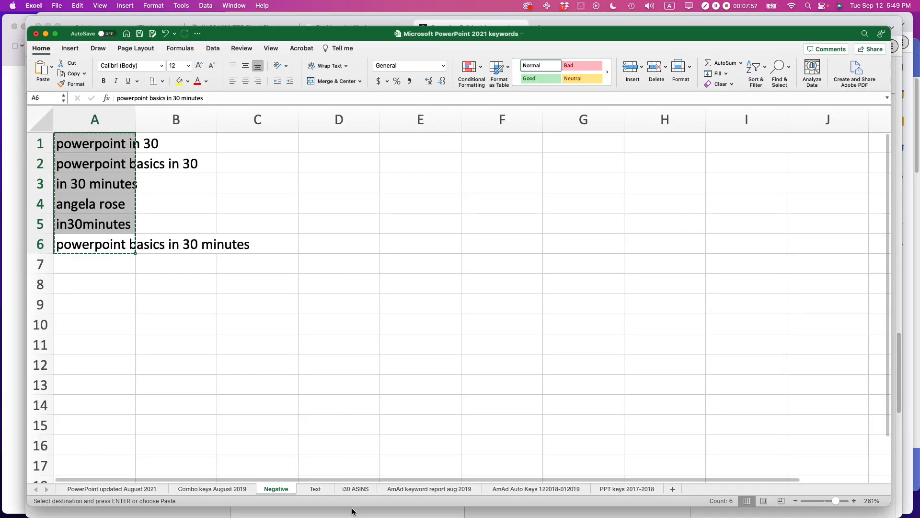
pyautogui.click(355, 488)
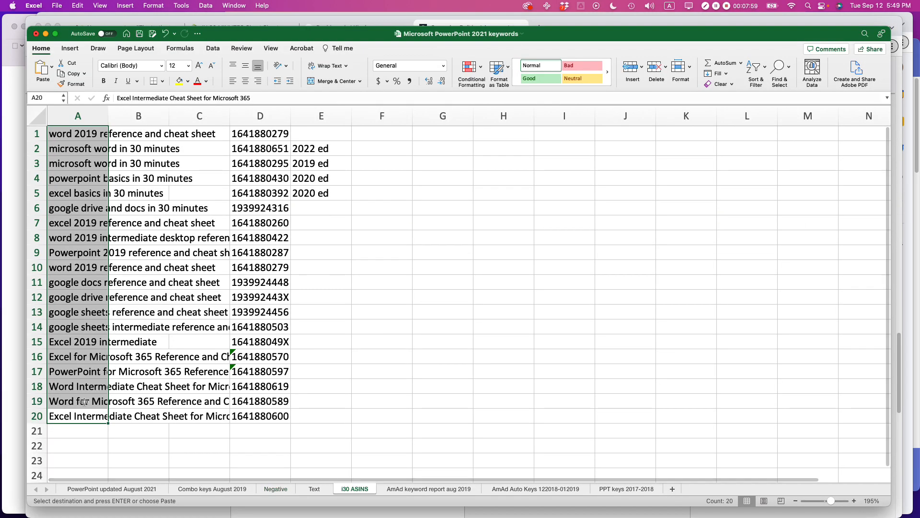
pyautogui.press('super+c')
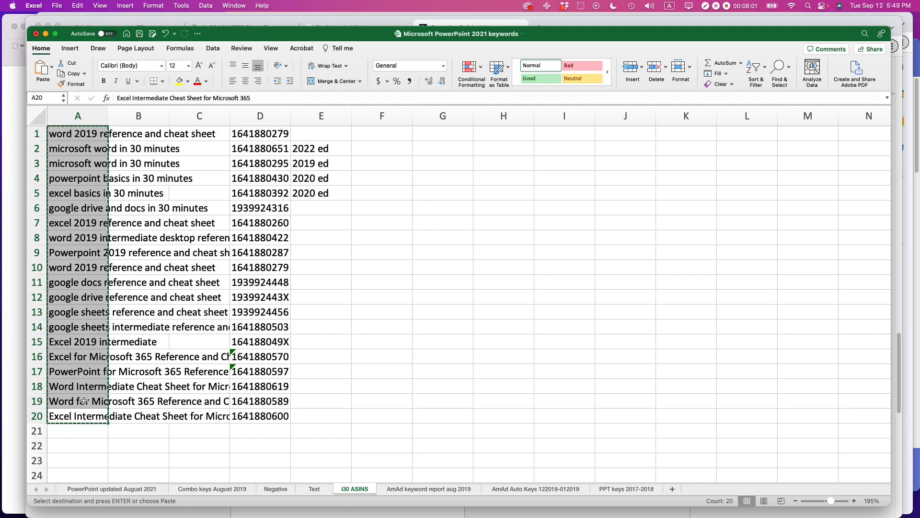
pyautogui.press('super+Tab')
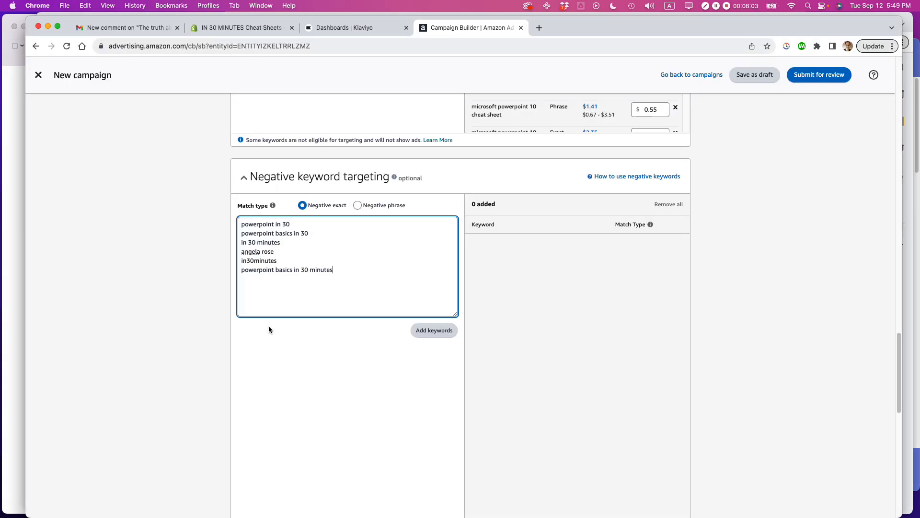
pyautogui.press('super+v')
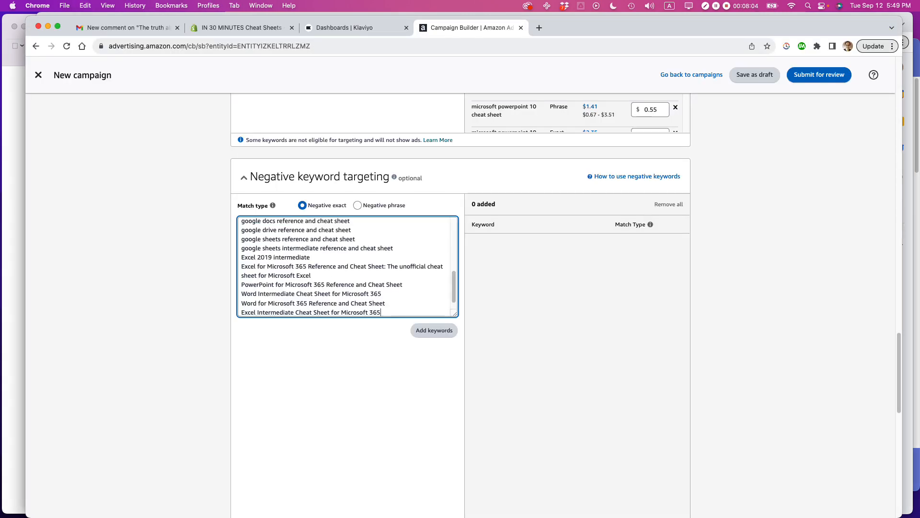
pyautogui.click(428, 331)
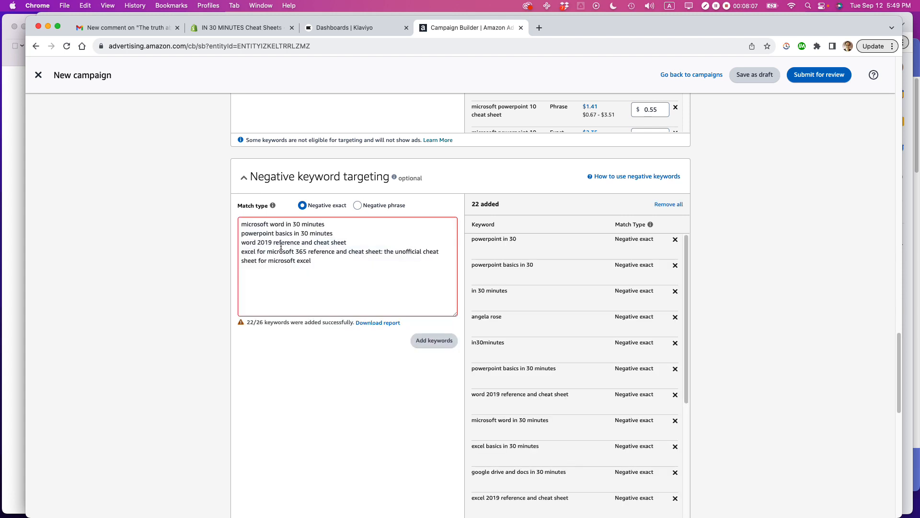
pyautogui.moveTo(321, 263); pyautogui.dragTo(226, 225)
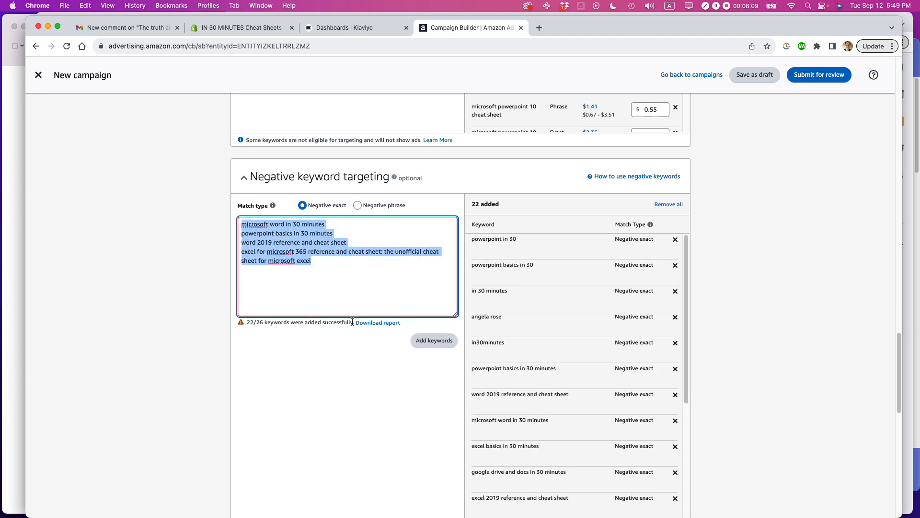
pyautogui.click(304, 361)
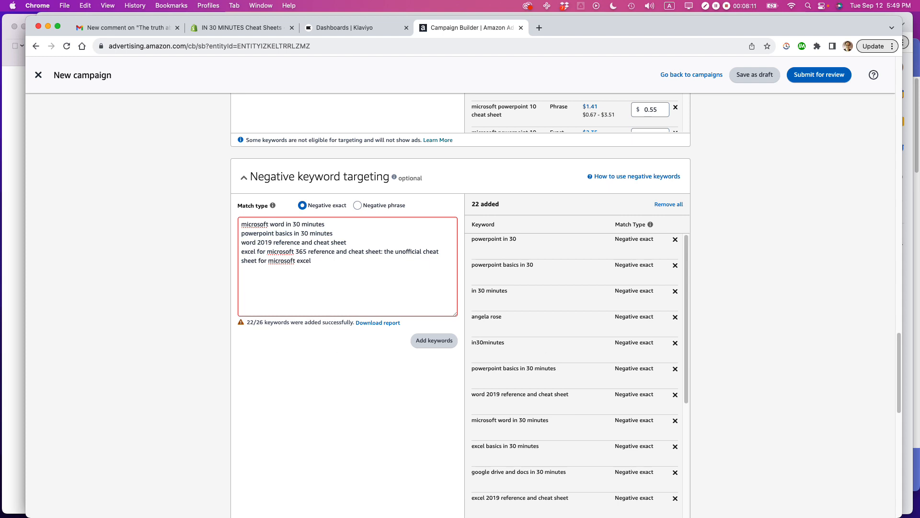
# Review the ad name under Ad settings and the logo chosen for the ad's creative.
pyautogui.scroll(-10, 734, 290)
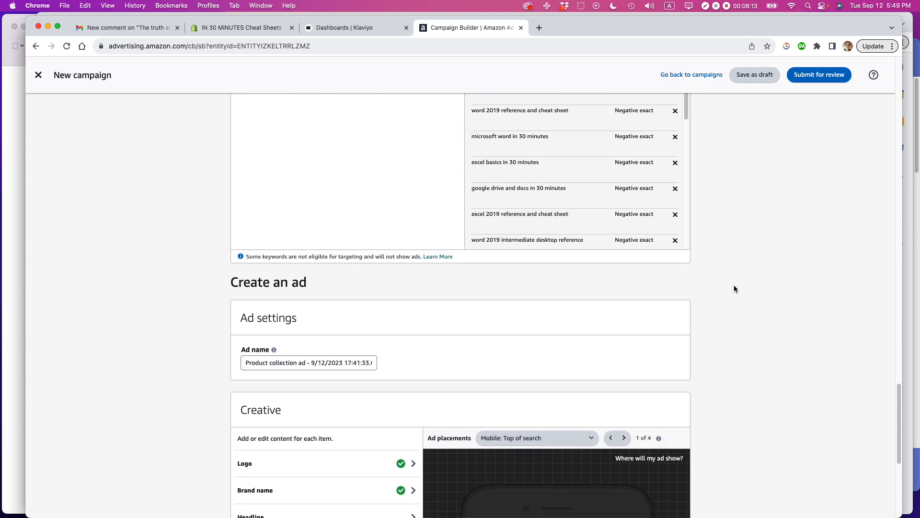
pyautogui.scroll(-3, 734, 289)
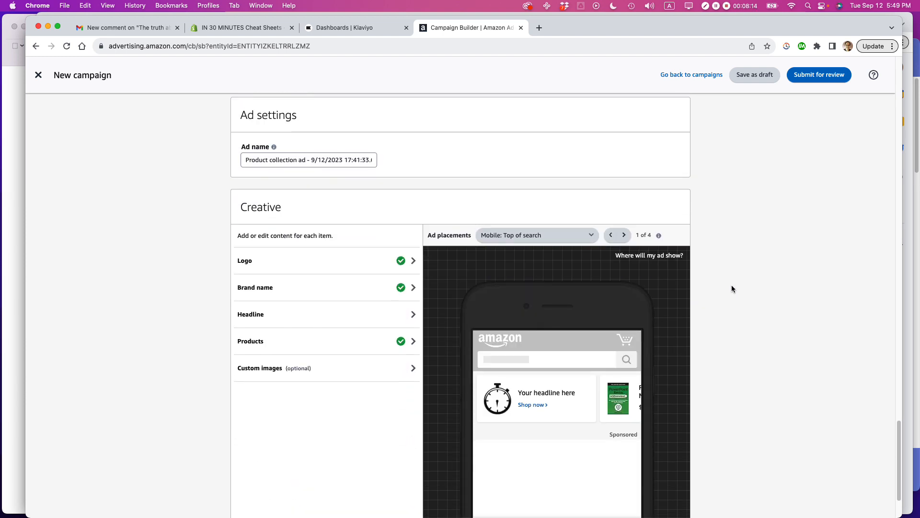
pyautogui.doubleClick(277, 161)
pyautogui.tripleClick(277, 161)
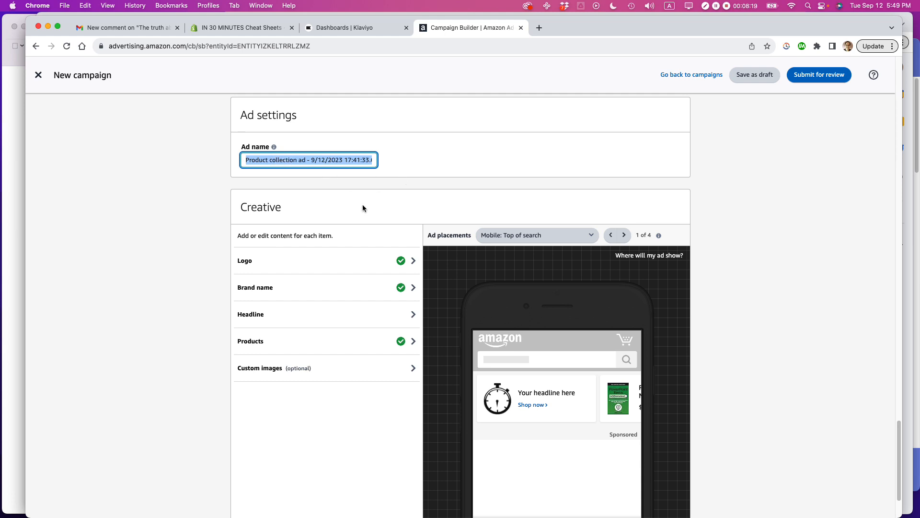
pyautogui.scroll(-1, 361, 204)
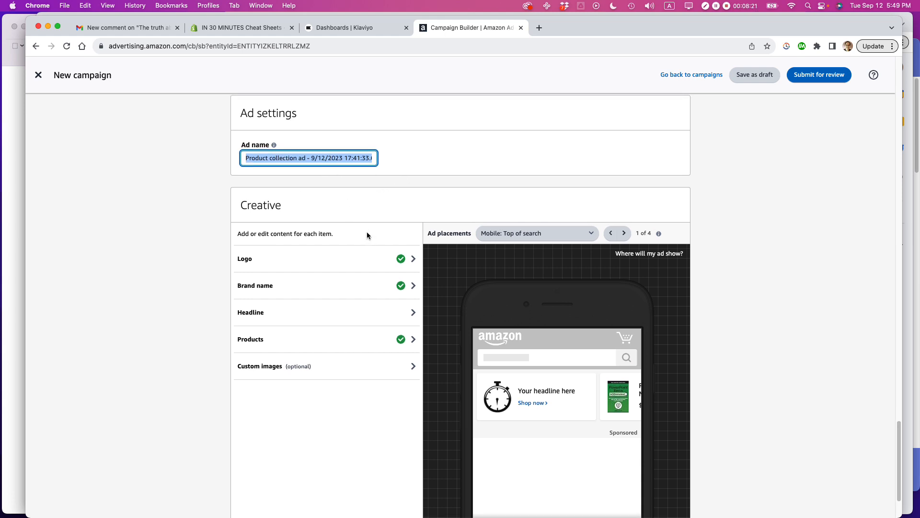
pyautogui.scroll(-2, 343, 230)
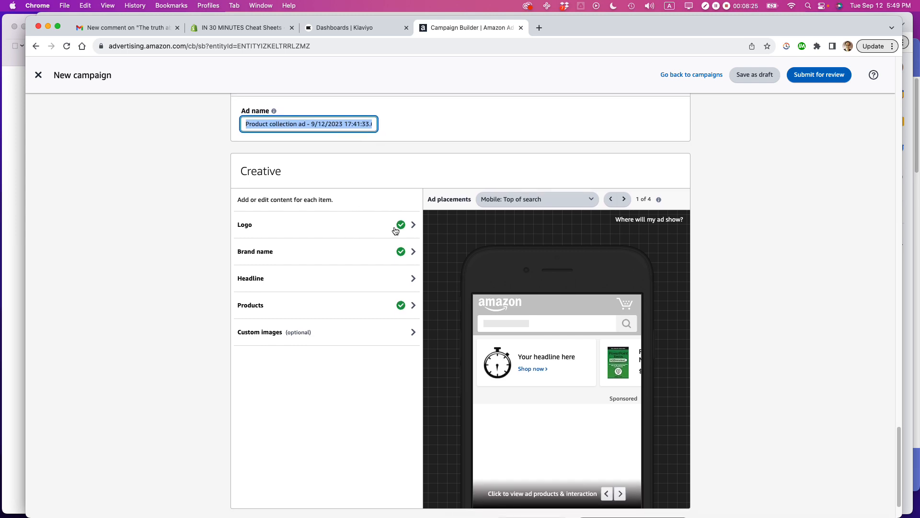
pyautogui.click(413, 227)
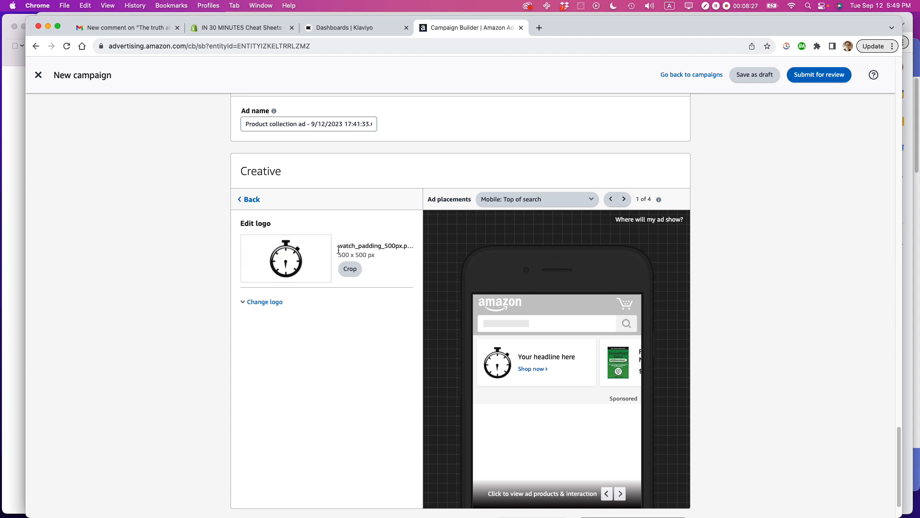
pyautogui.click(243, 199)
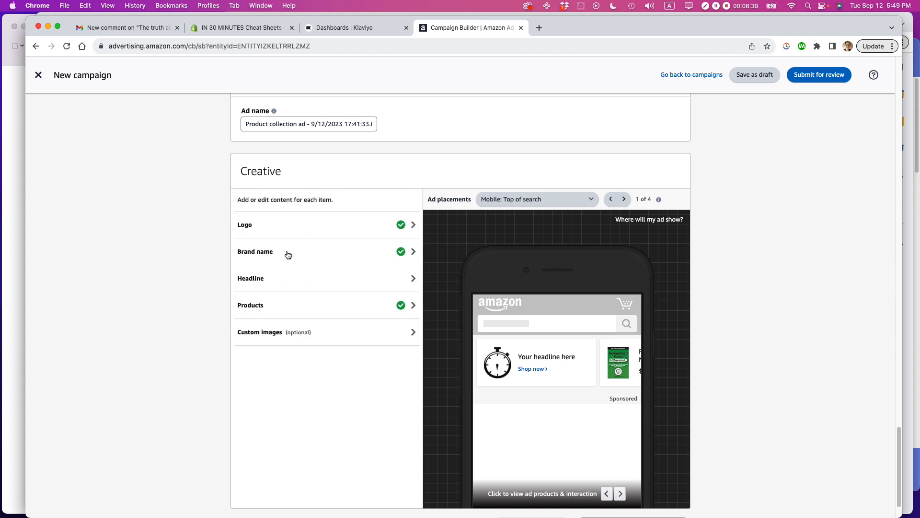
# Change the brand name in the ad creative to "IN 30 MINUTES".
pyautogui.click(413, 252)
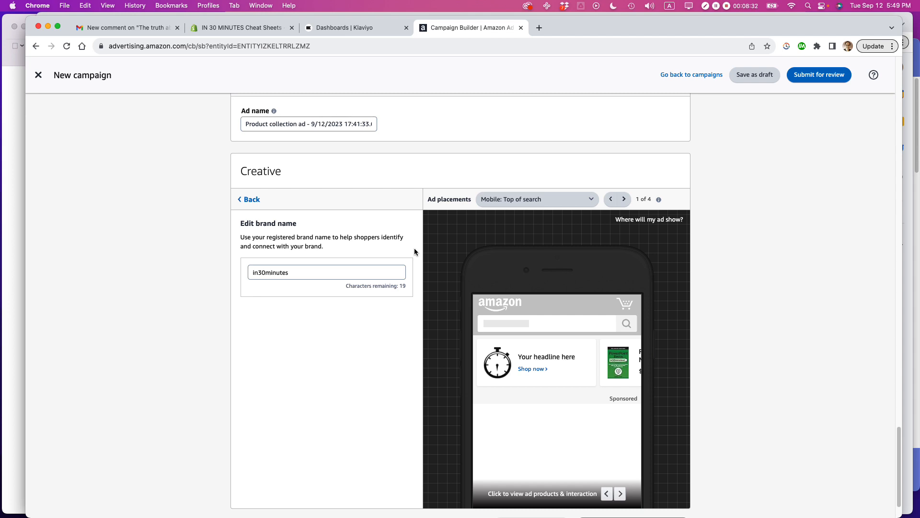
pyautogui.doubleClick(284, 271)
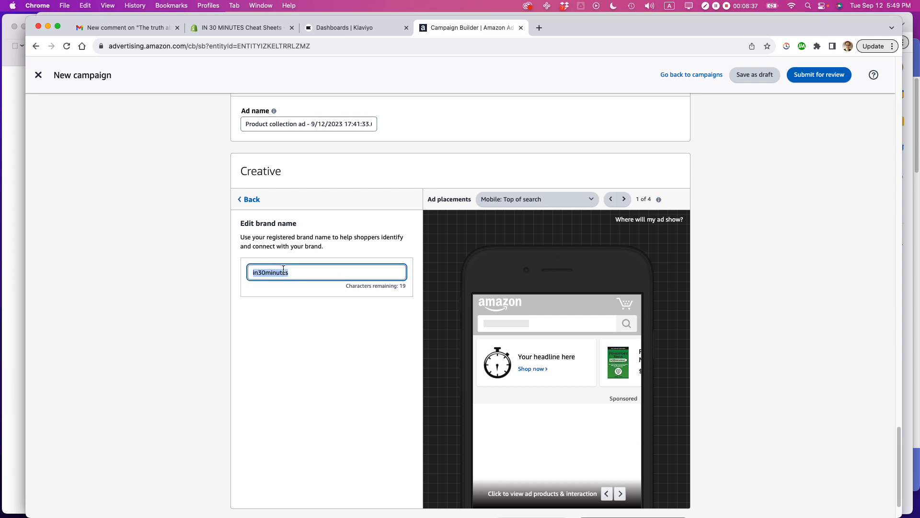
pyautogui.write('IN 30 MINUTE')
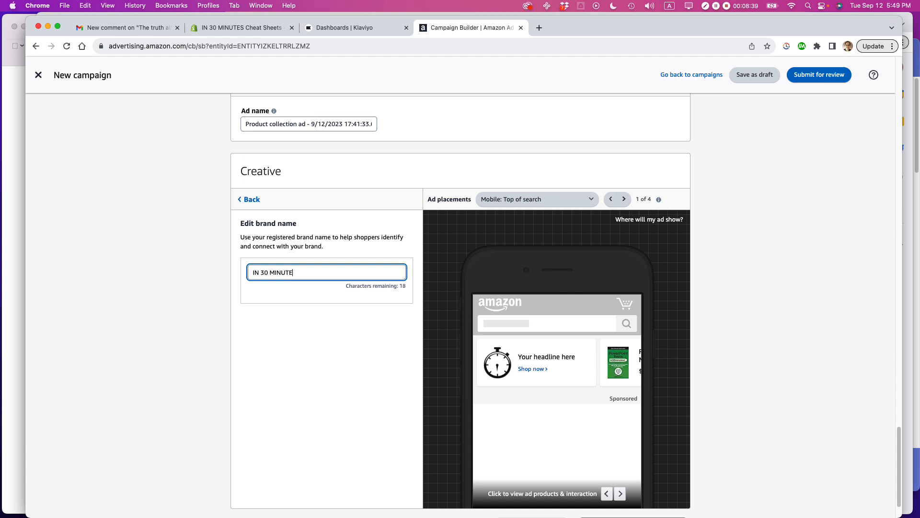
pyautogui.write('S')
pyautogui.click(252, 201)
# Add the headline "Quick PowerPoint reference for PC or Mac" to the ad creative.
pyautogui.click(331, 278)
pyautogui.write('QUICK')
pyautogui.press('BackSpace')
pyautogui.press('BackSpace')
pyautogui.press('BackSpace')
pyautogui.press('BackSpace')
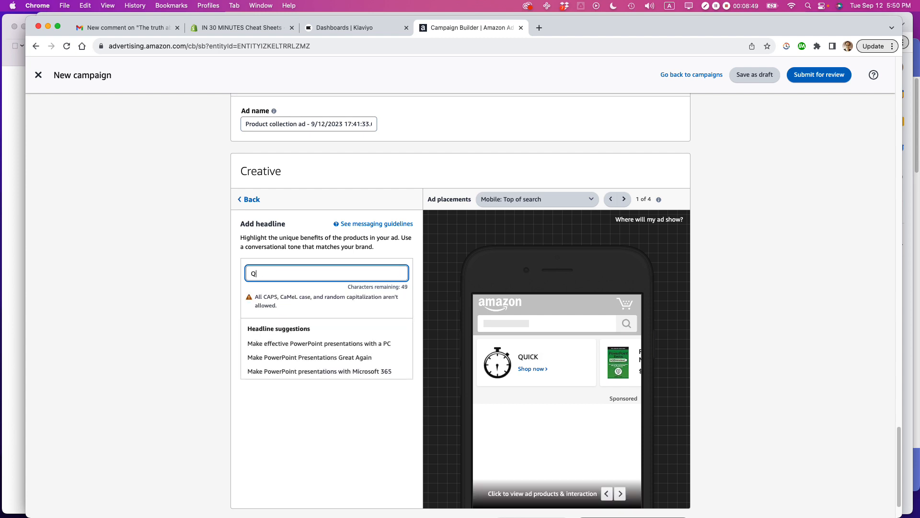
pyautogui.write('uick power')
pyautogui.press('BackSpace')
pyautogui.press('BackSpace')
pyautogui.press('BackSpace')
pyautogui.press('BackSpace')
pyautogui.press('BackSpace')
pyautogui.write('PowerPoint')
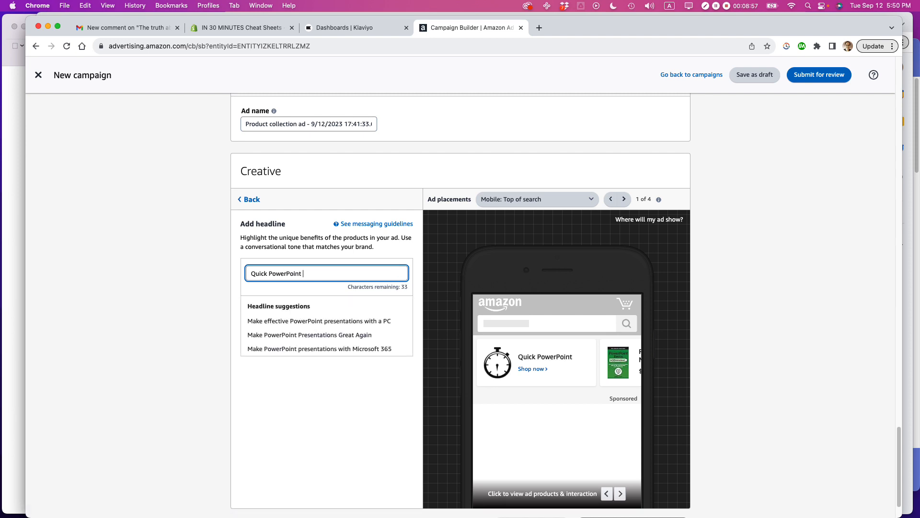
pyautogui.write(' reference for PC or ')
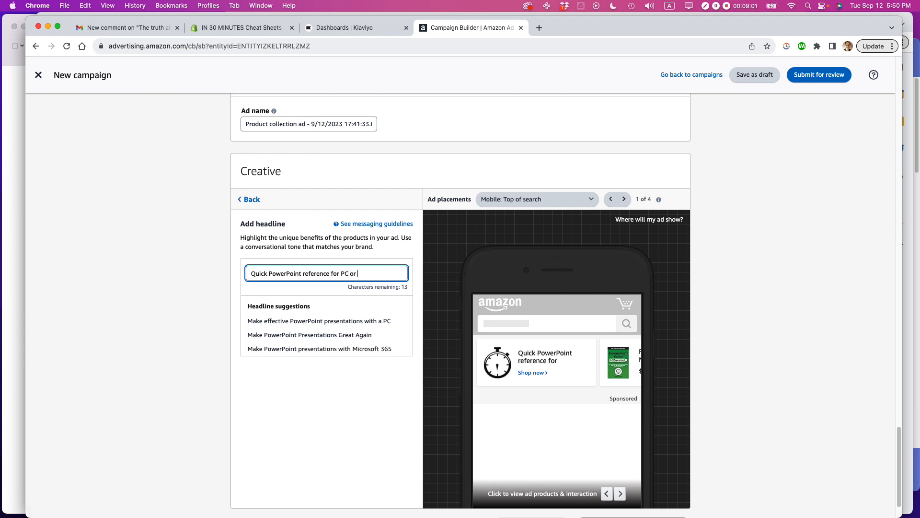
pyautogui.write('Mac')
pyautogui.click(296, 247)
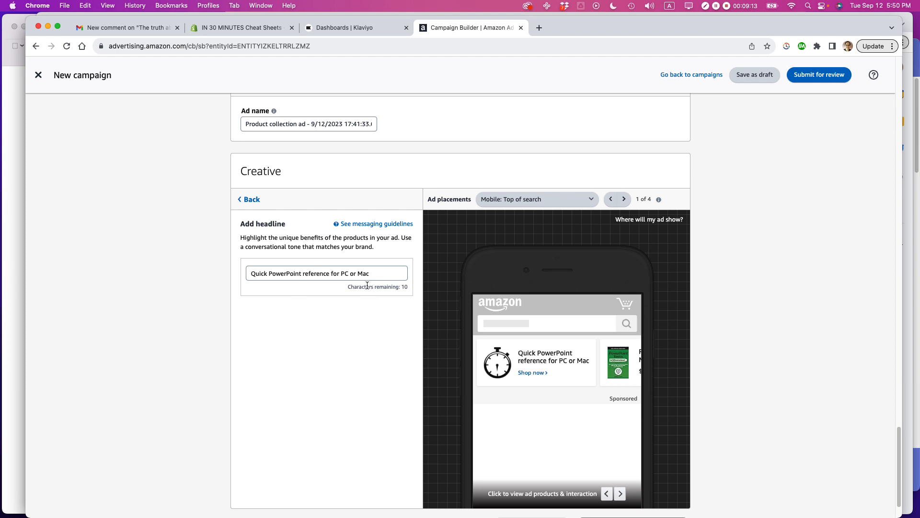
pyautogui.click(249, 200)
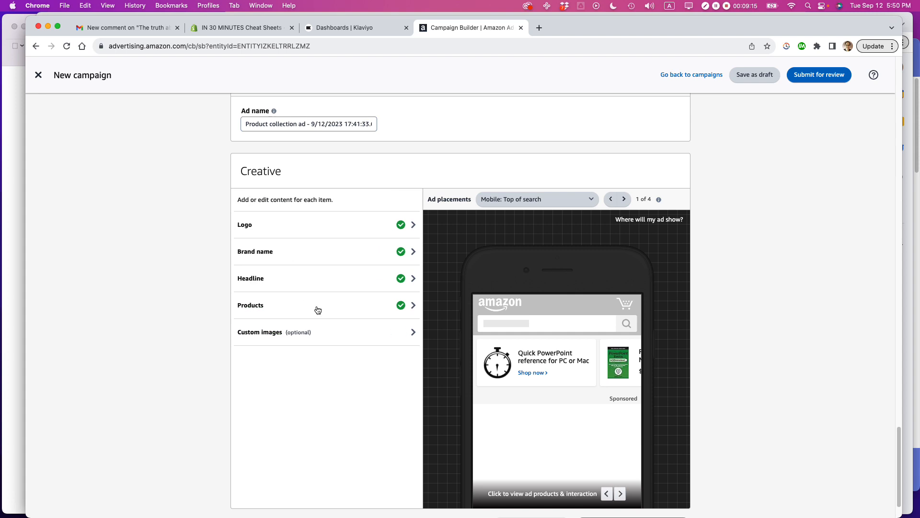
# Add the computer_hands JPEG from the creative assets library to the ad as a custom image.
pyautogui.click(412, 334)
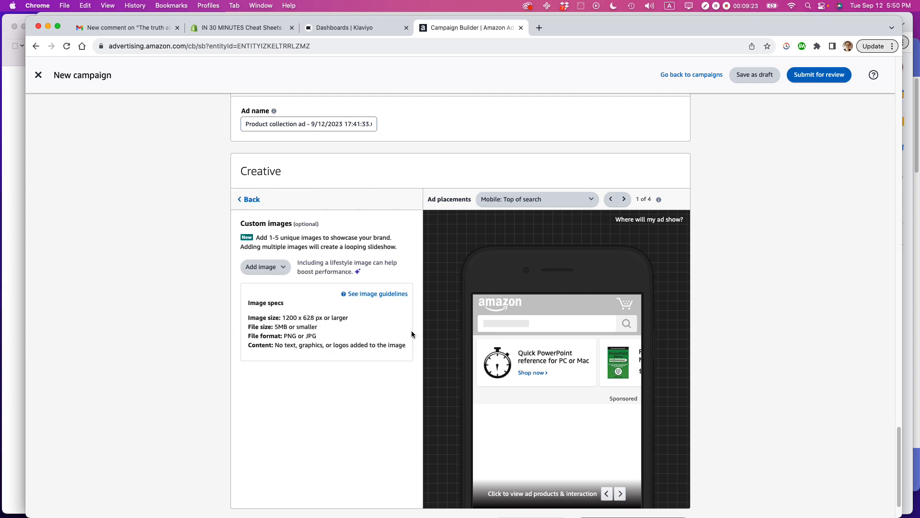
pyautogui.click(285, 268)
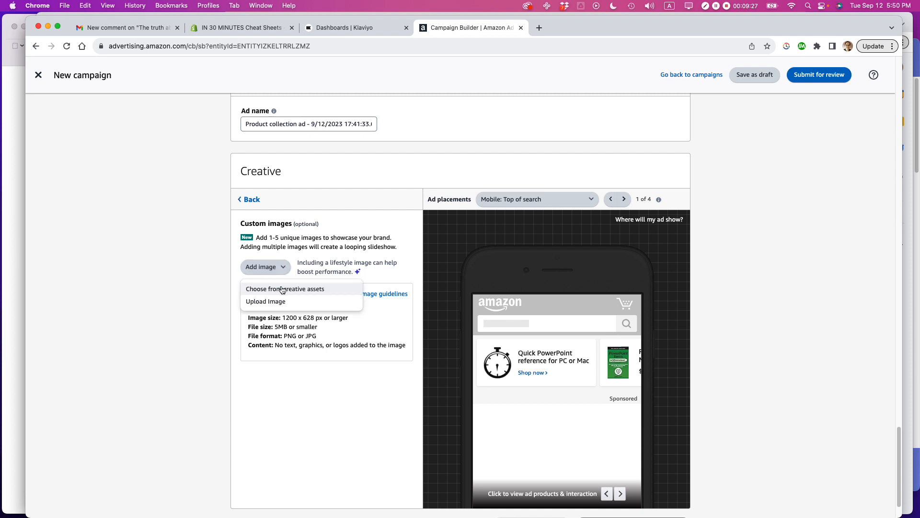
pyautogui.click(282, 289)
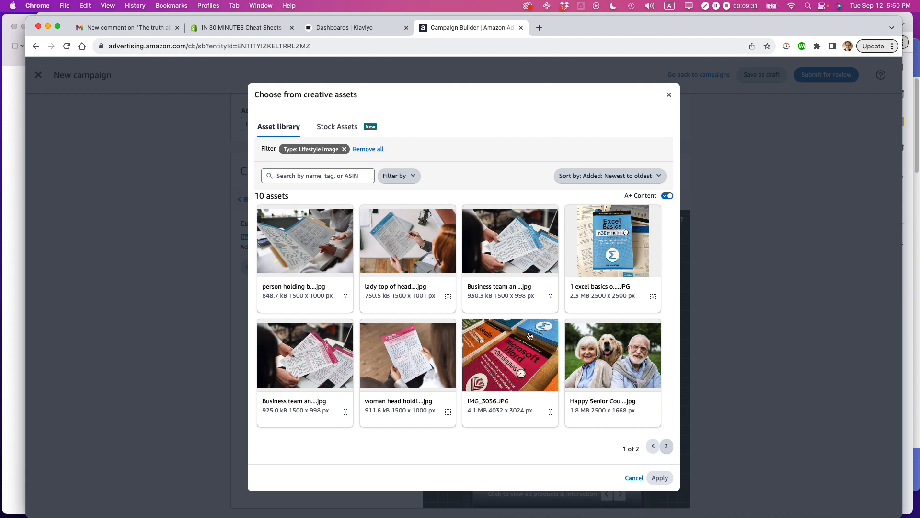
pyautogui.click(666, 447)
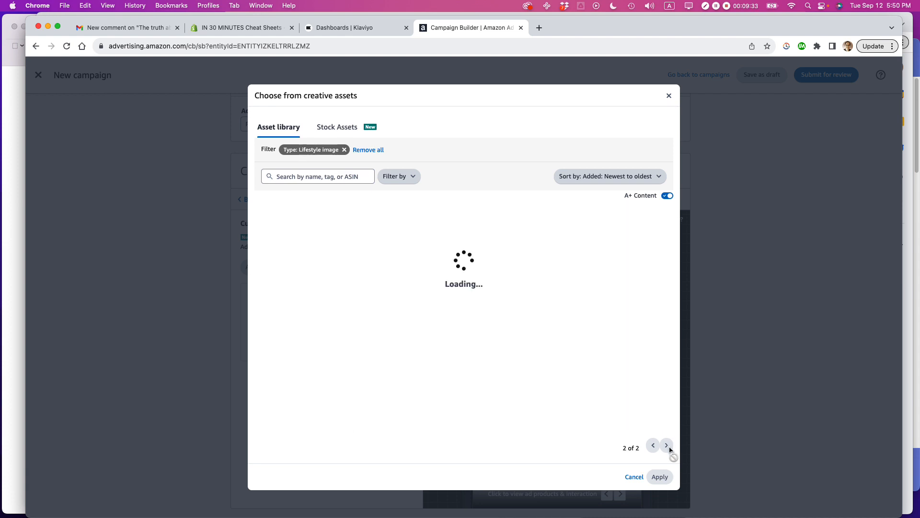
pyautogui.click(312, 255)
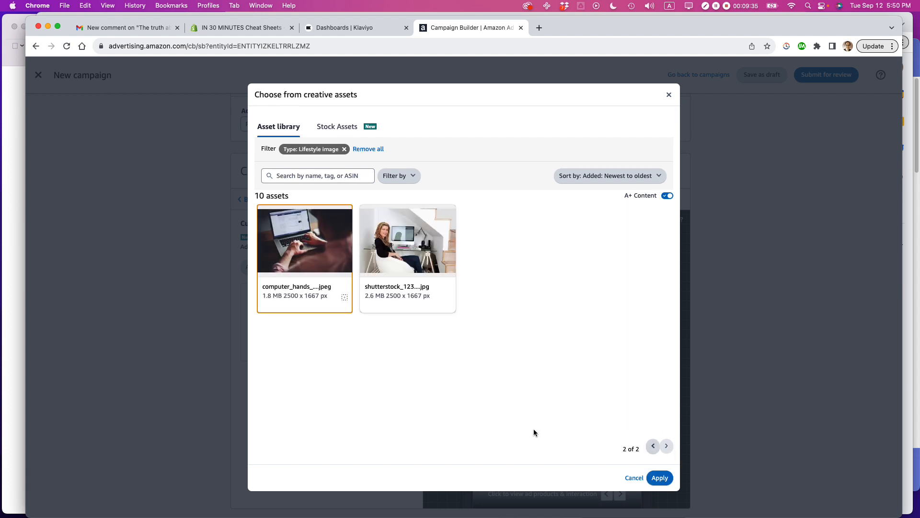
pyautogui.click(660, 479)
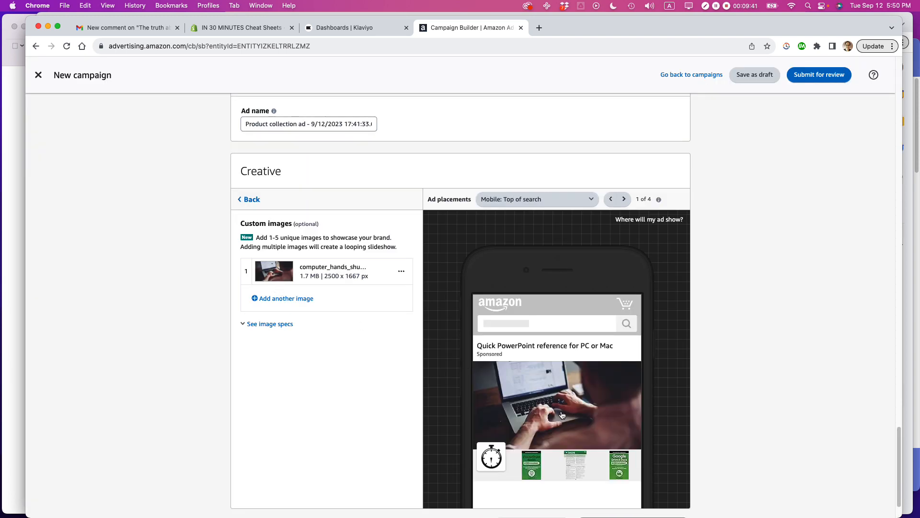
# Upload "woman head holding presentation_365_4 ppt 365 2000.jpg" as another custom image and adjust its focal point over the PowerPoint title.
pyautogui.scroll(-1, 563, 416)
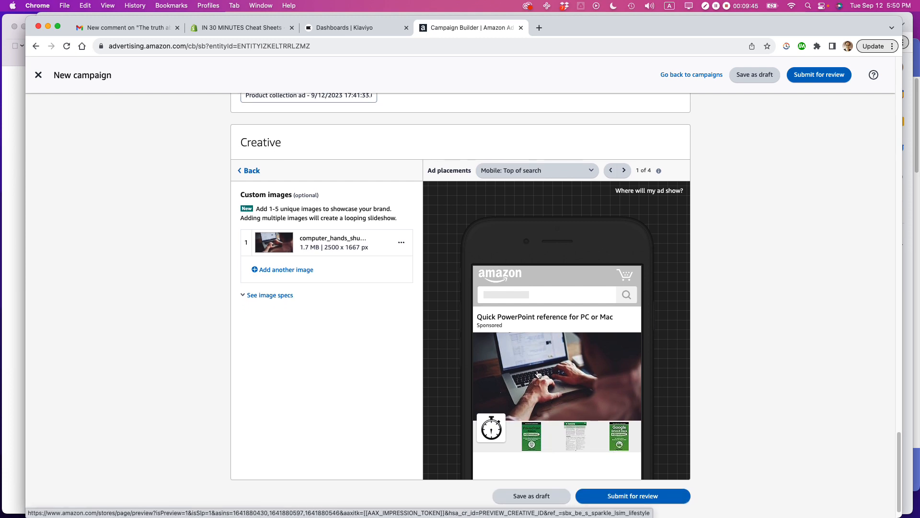
pyautogui.click(283, 270)
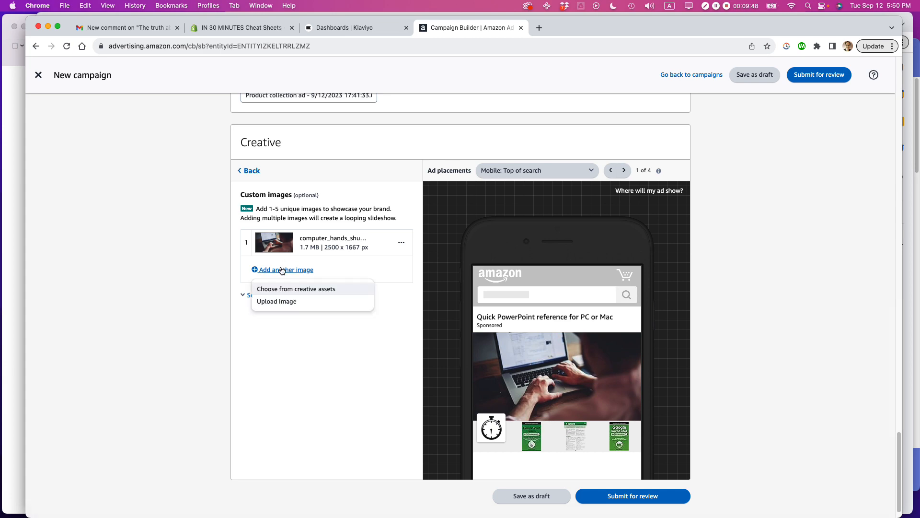
pyautogui.click(284, 302)
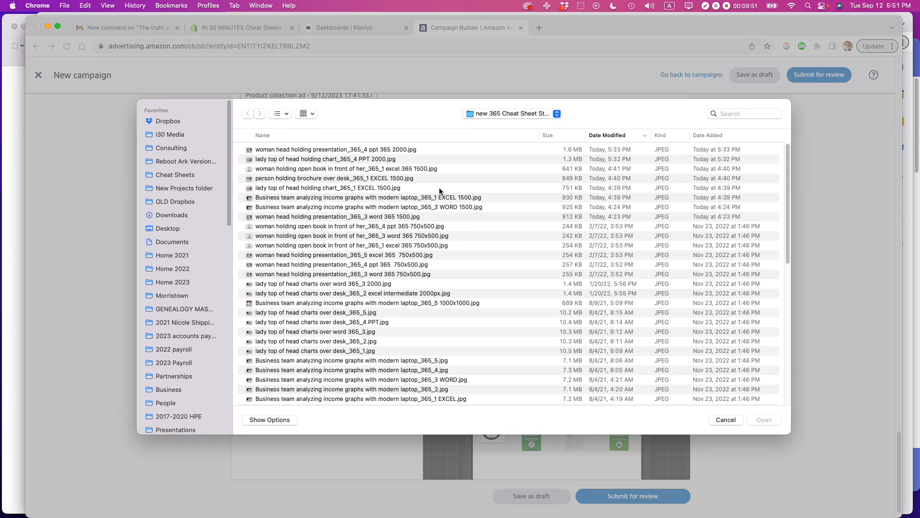
pyautogui.click(328, 153)
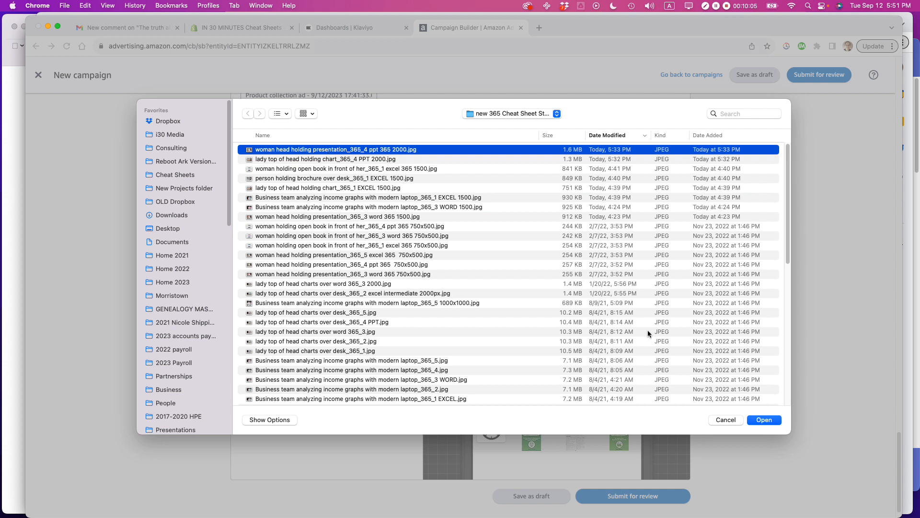
pyautogui.click(771, 420)
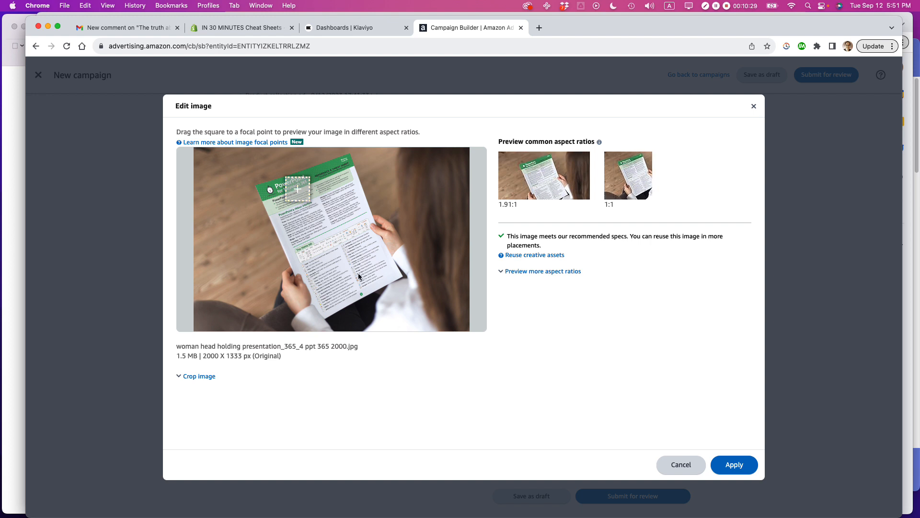
pyautogui.moveTo(297, 188); pyautogui.dragTo(292, 187)
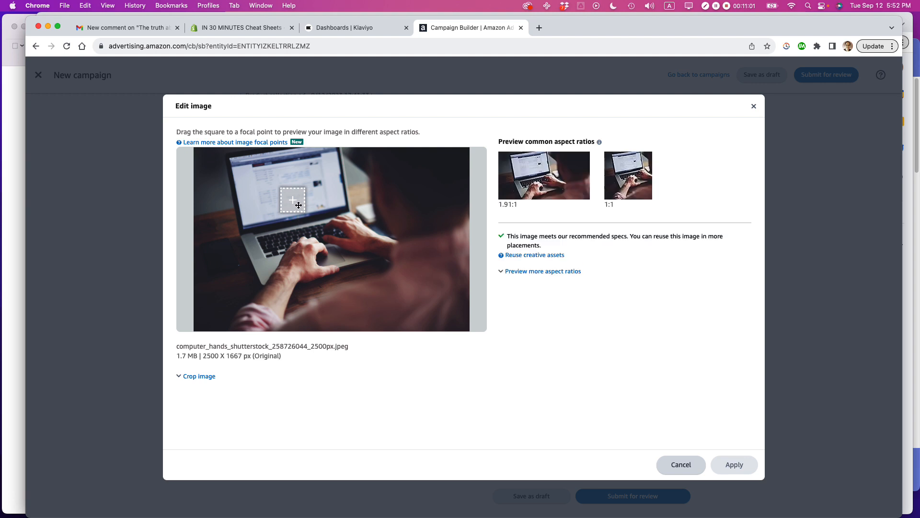
# Place the computer_hands image's focal point on the laptop screen, and that of "lady top of head holding chart_365_4 PPT 2000.jpg" near the sheet's title.
pyautogui.moveTo(296, 204); pyautogui.dragTo(294, 182)
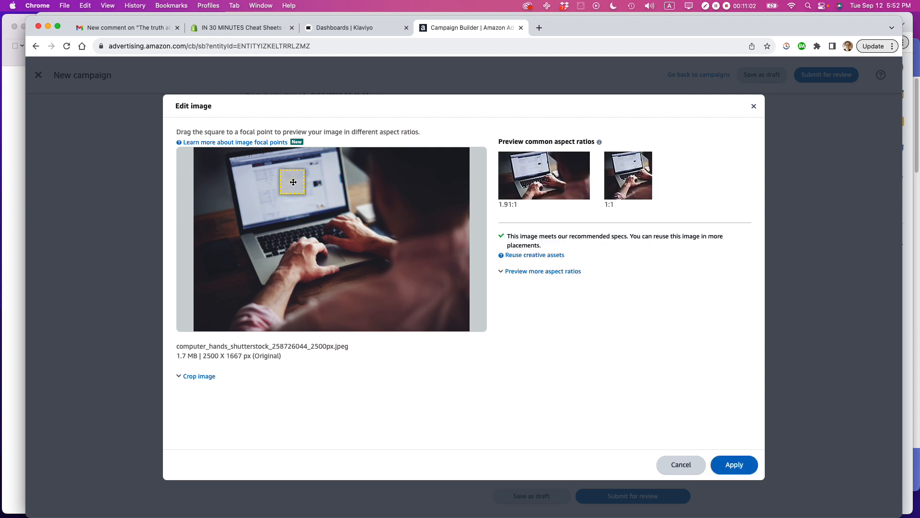
pyautogui.click(735, 464)
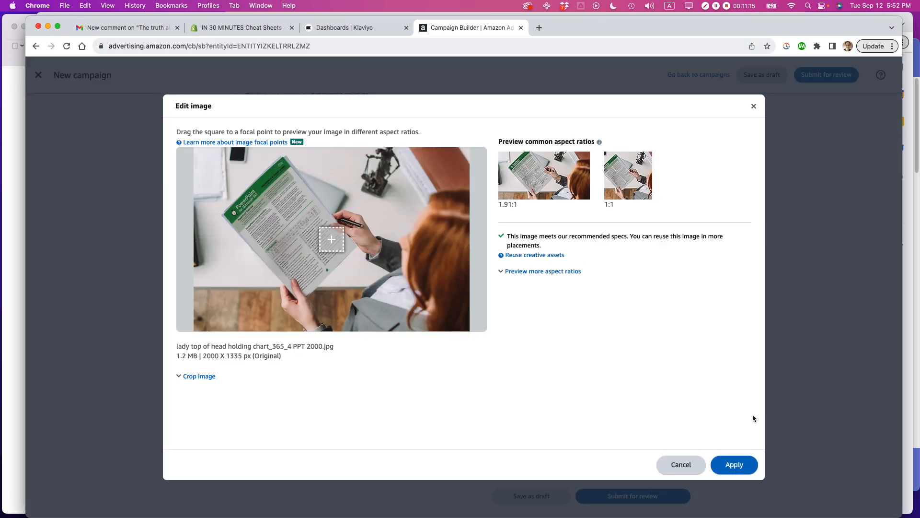
pyautogui.moveTo(332, 240); pyautogui.dragTo(250, 206)
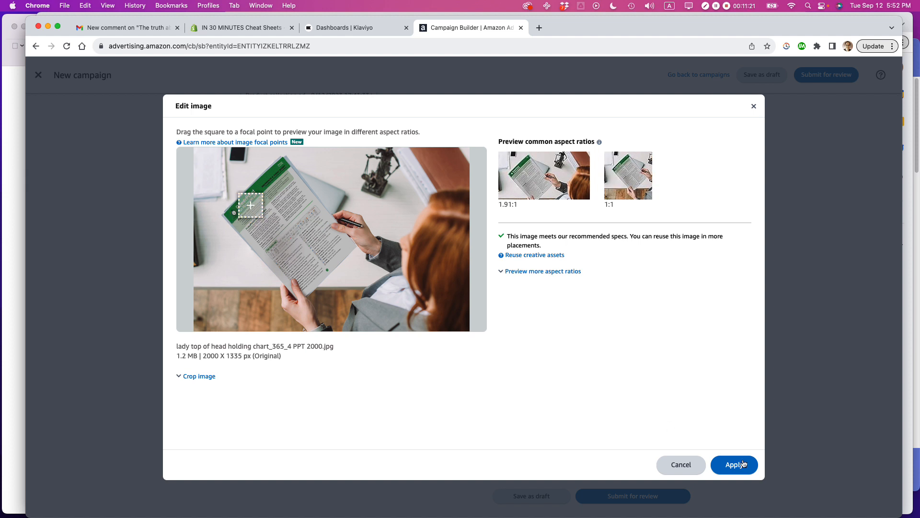
pyautogui.click(741, 466)
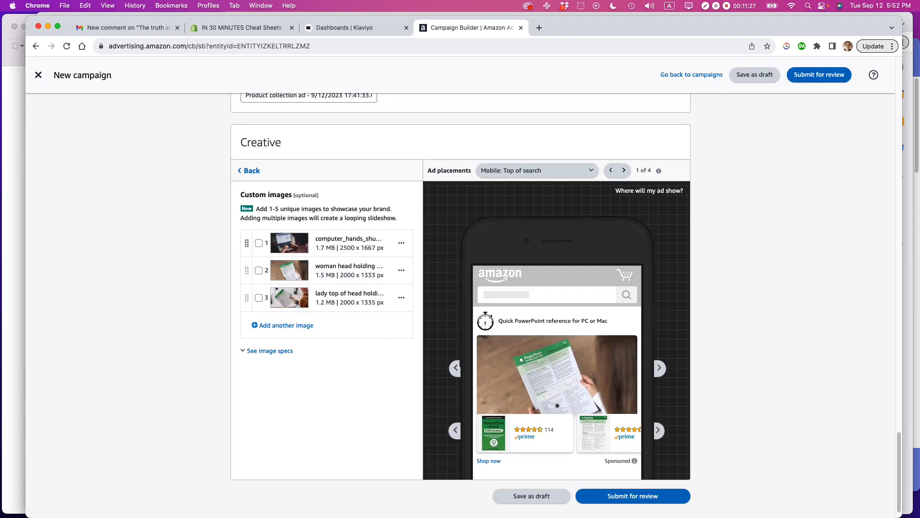
# Move the computer_hands image to second place among the custom images and submit the campaign for review.
pyautogui.moveTo(247, 243); pyautogui.dragTo(246, 271)
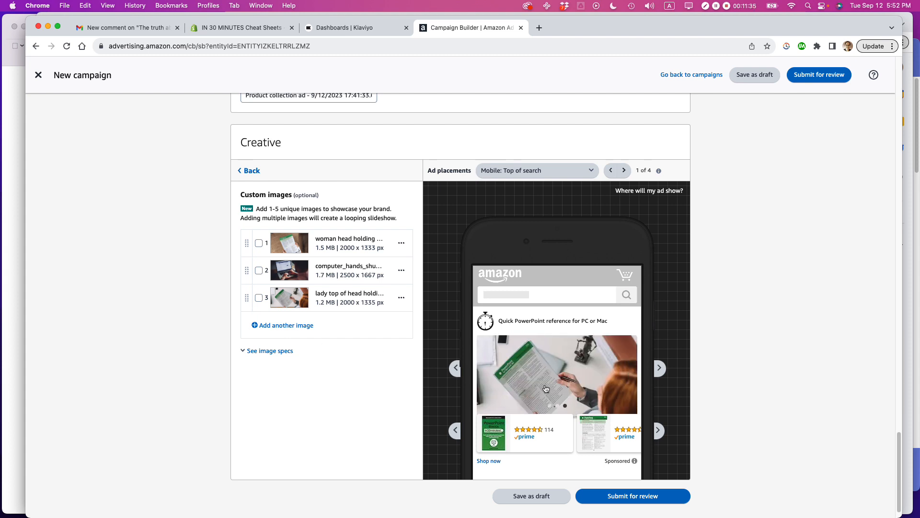
pyautogui.scroll(-1, 727, 378)
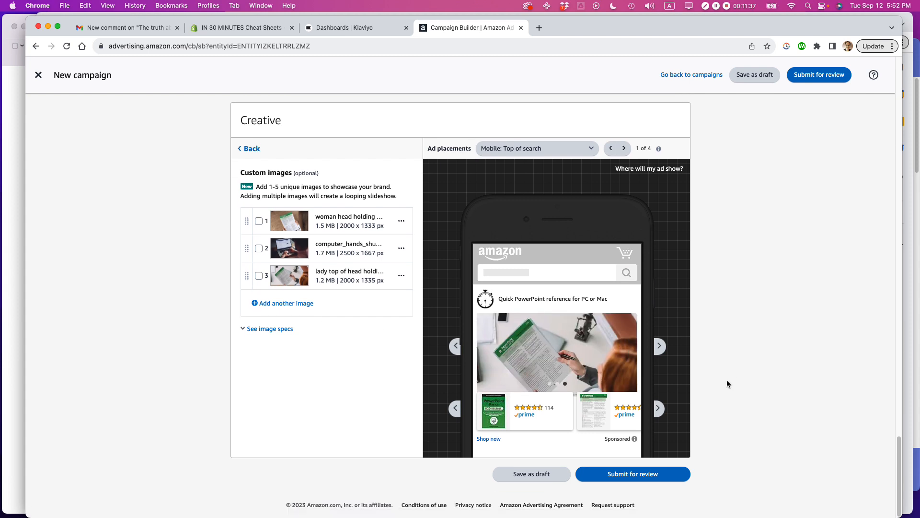
pyautogui.click(621, 474)
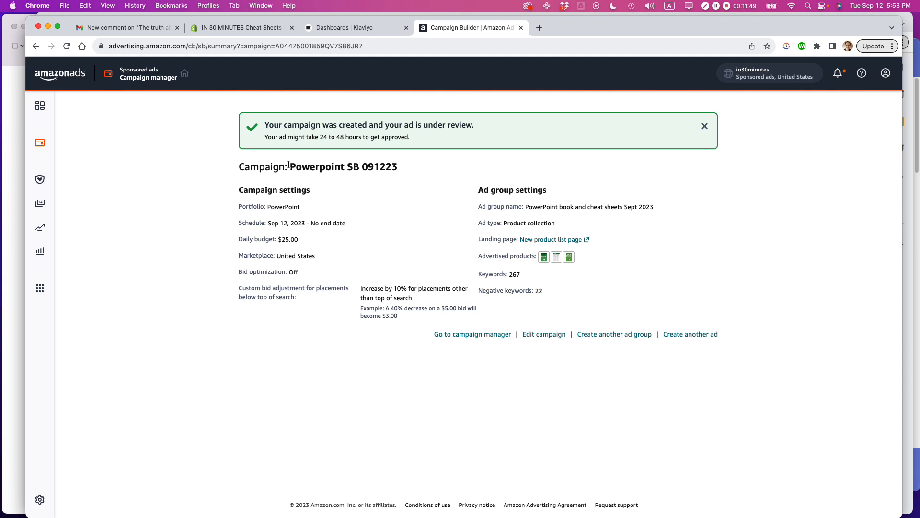
# Examine the approval time note on the campaign confirmation page, and switch to Safari to browse the Lean Media blog posts.
pyautogui.moveTo(264, 136); pyautogui.dragTo(449, 144)
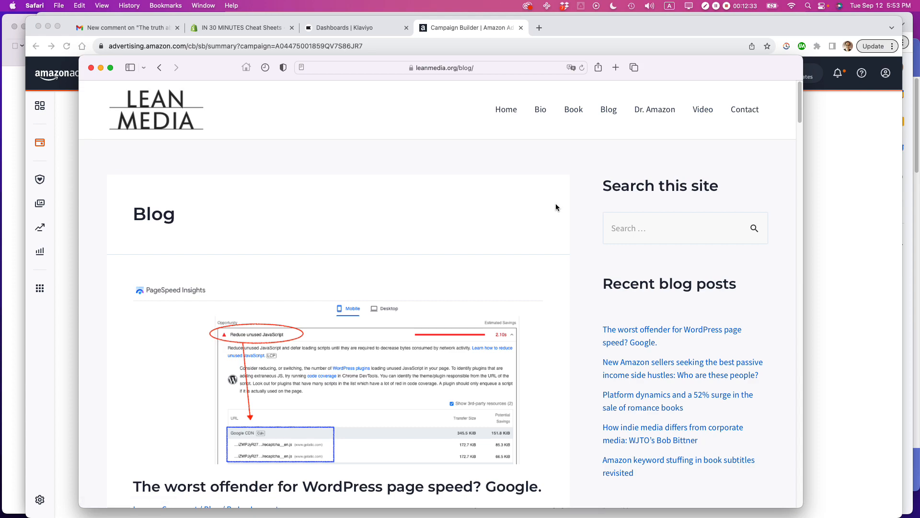
pyautogui.scroll(-10, 556, 205)
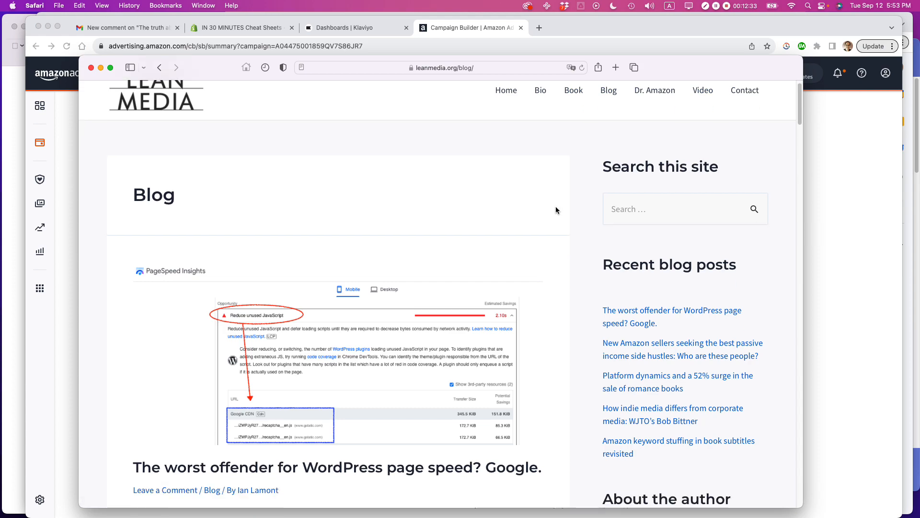
pyautogui.scroll(-15, 555, 212)
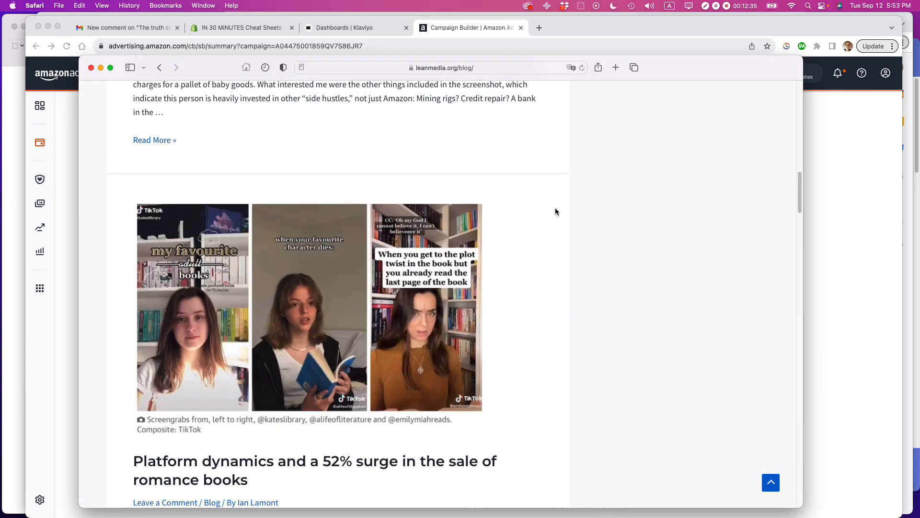